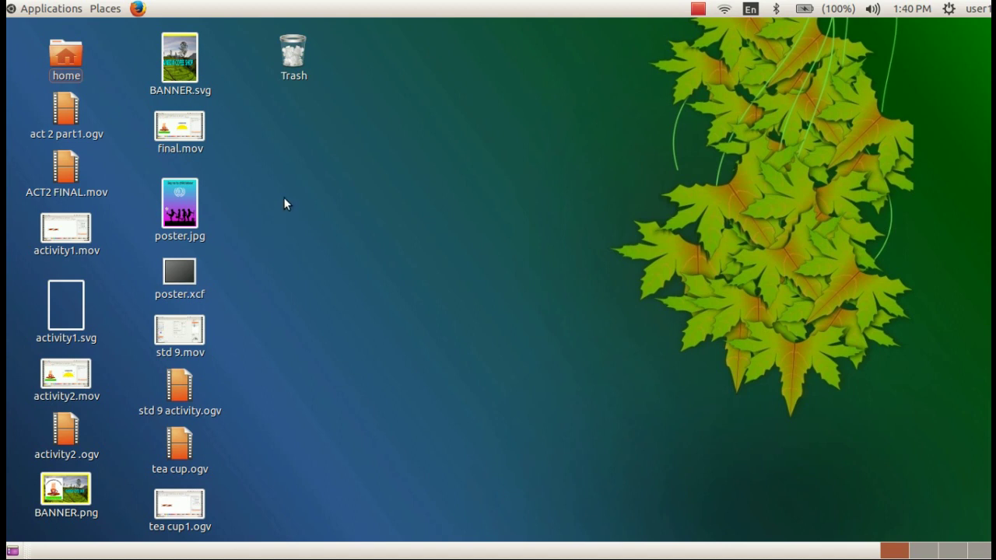
# Launch GIMP Image Editor from the Ubuntu Graphics applications list.
pyautogui.click(61, 11)
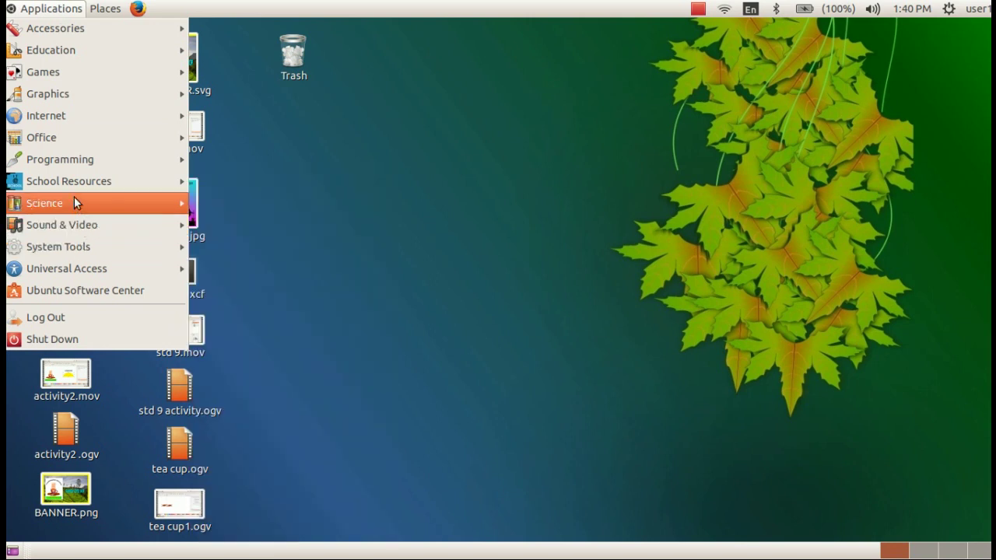
pyautogui.moveTo(48, 93)
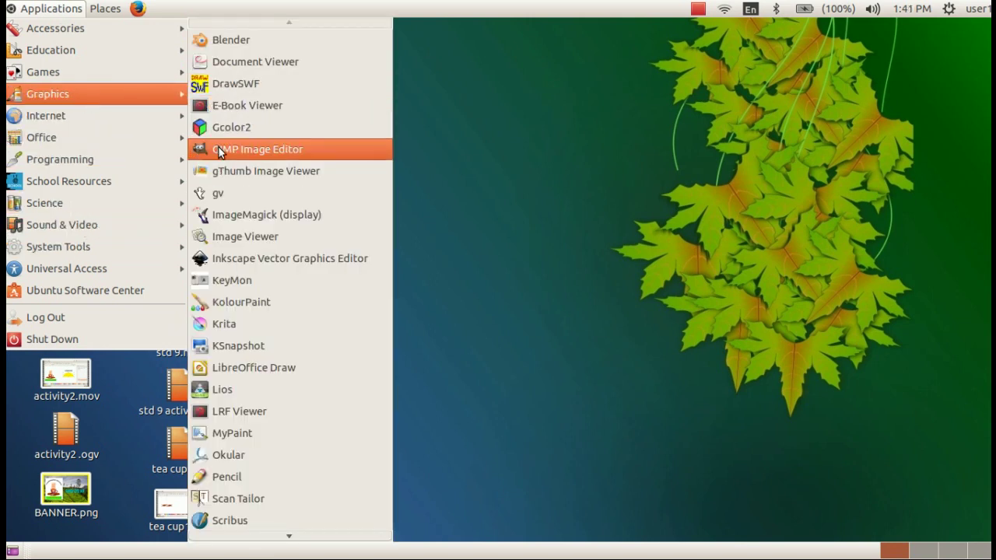
pyautogui.click(219, 150)
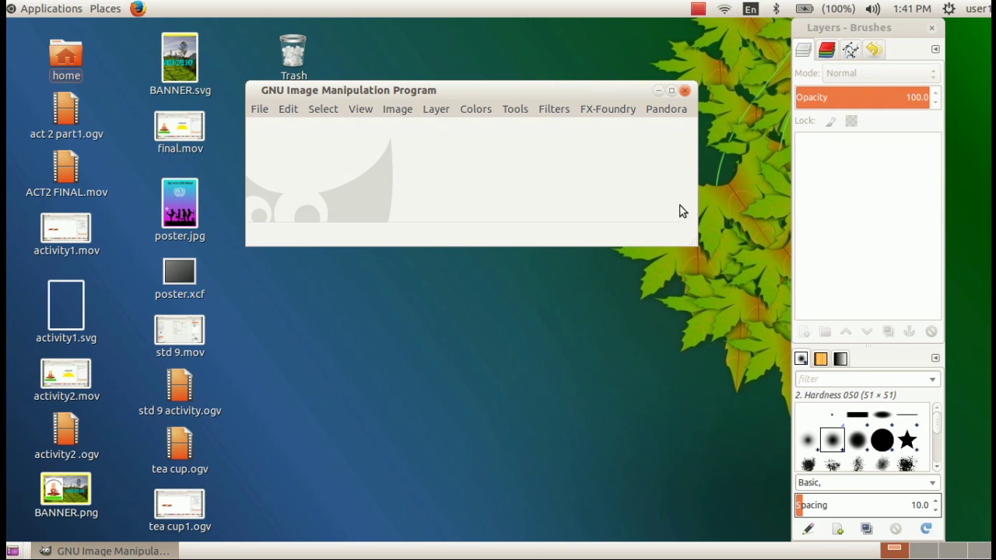
# Open a separate toolbox window, dock it at the left screen edge and widen it.
pyautogui.click(515, 111)
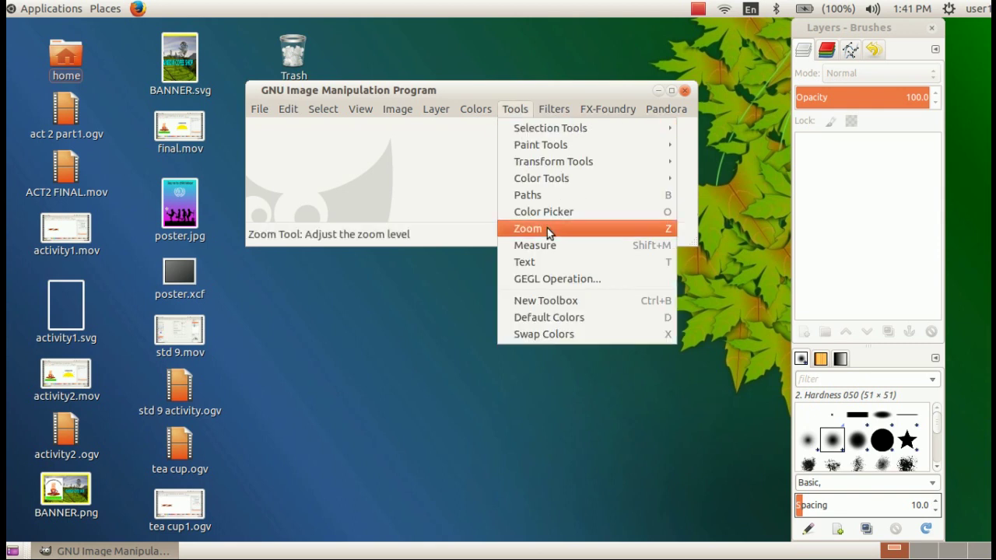
pyautogui.click(567, 303)
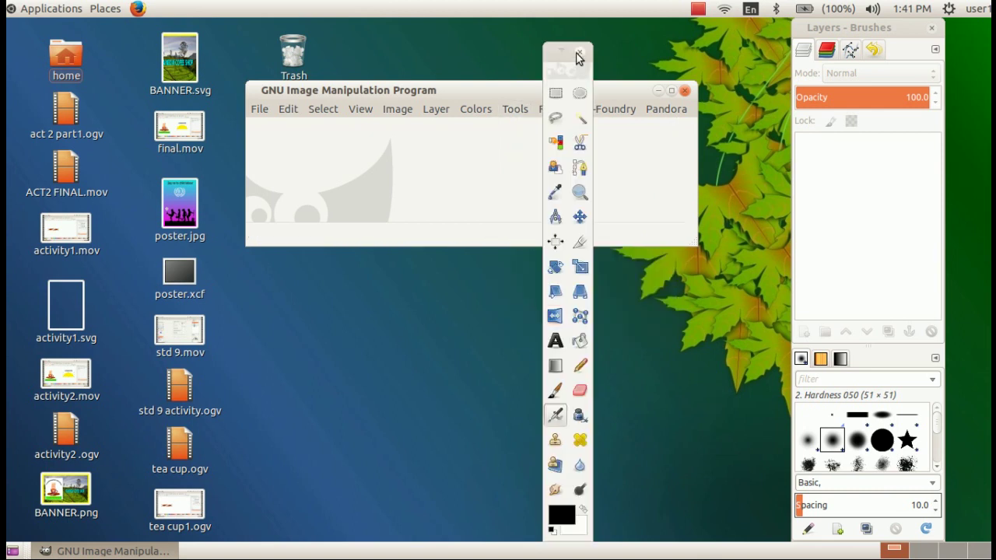
pyautogui.moveTo(555, 53); pyautogui.dragTo(112, 55)
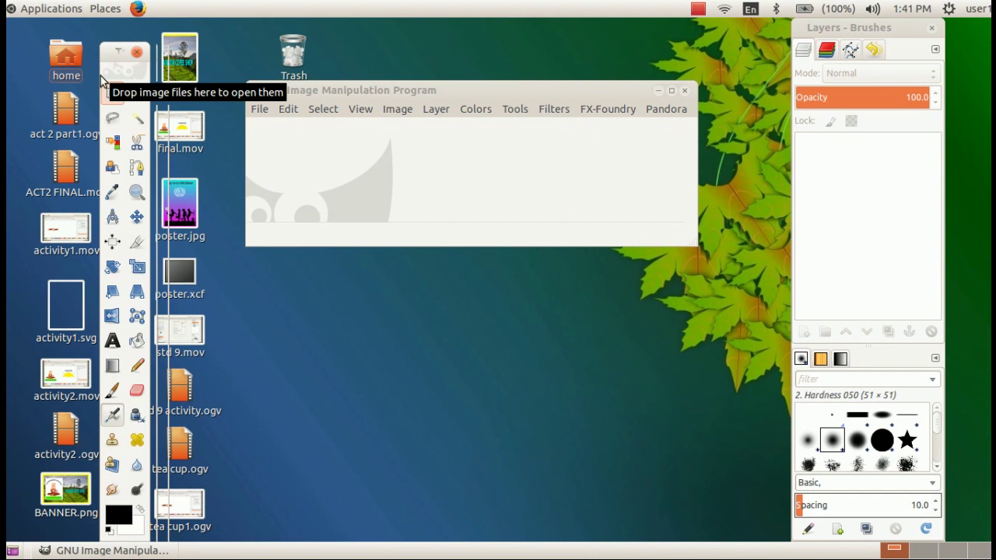
pyautogui.moveTo(102, 75); pyautogui.dragTo(25, 91)
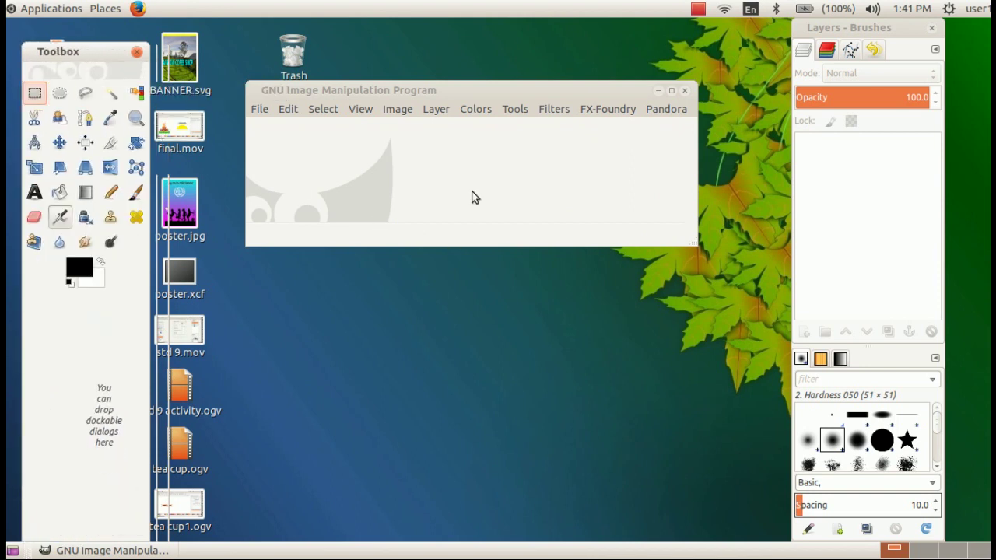
pyautogui.click(497, 89)
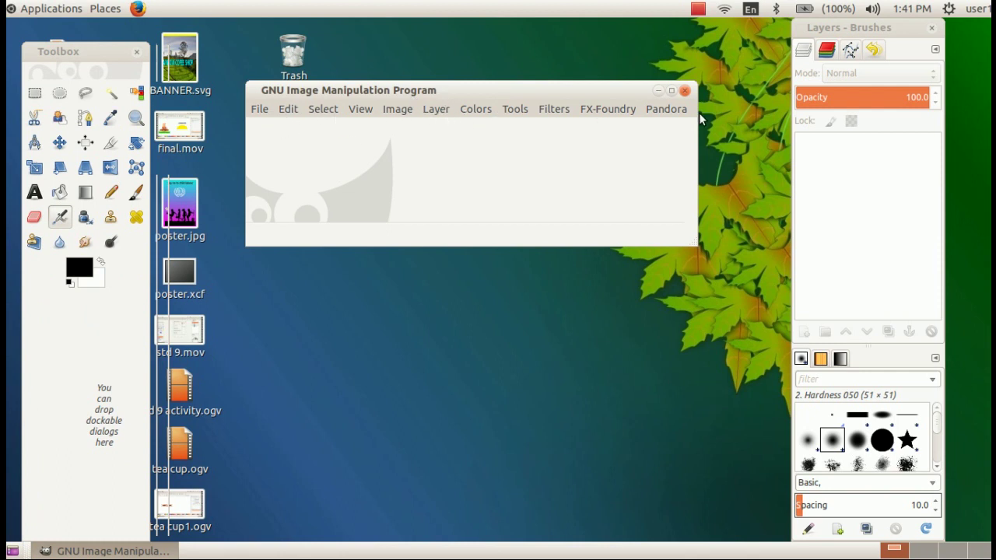
pyautogui.click(821, 32)
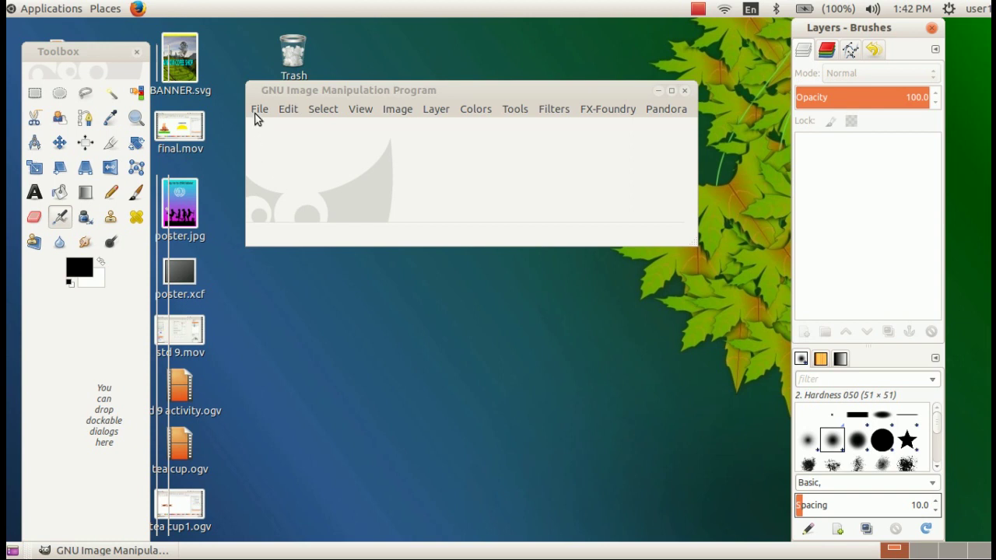
# Create a blank A4 (300ppi) 2480×3508 image and maximize its window.
pyautogui.click(259, 112)
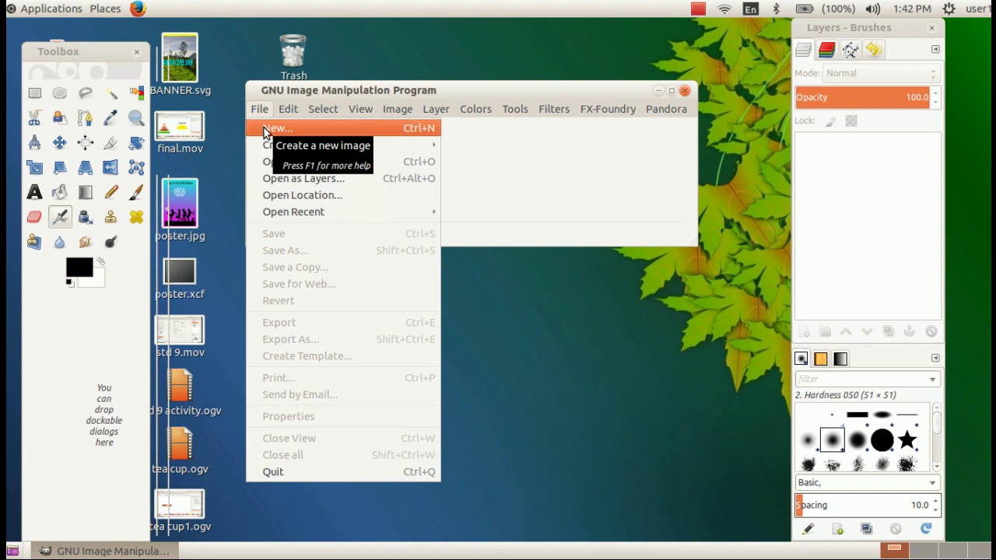
pyautogui.click(265, 132)
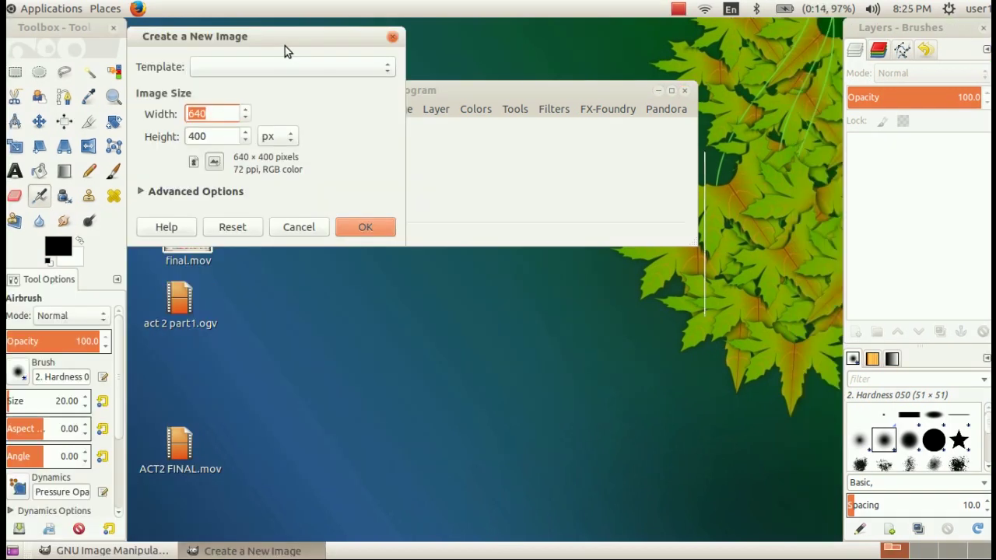
pyautogui.click(293, 40)
pyautogui.moveTo(294, 40); pyautogui.dragTo(488, 159)
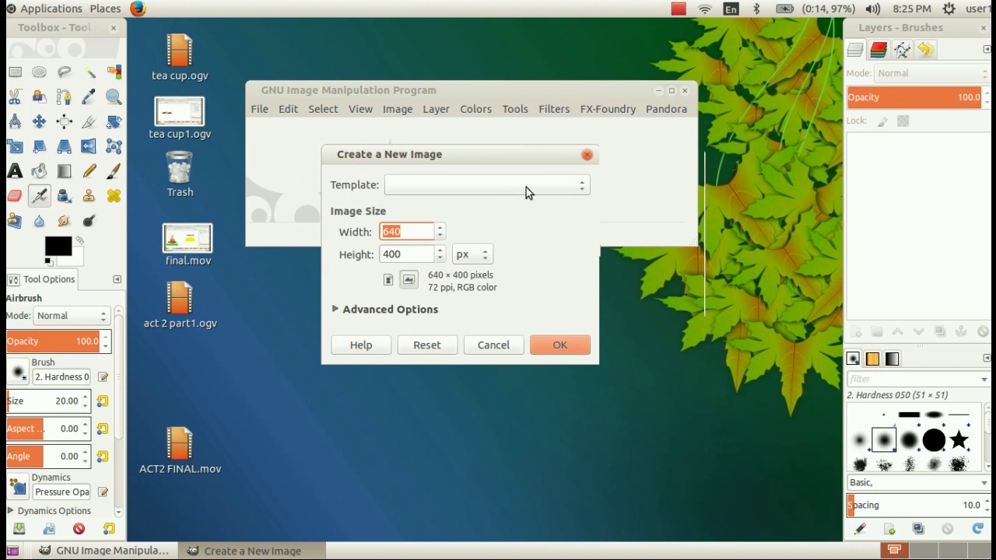
pyautogui.click(576, 190)
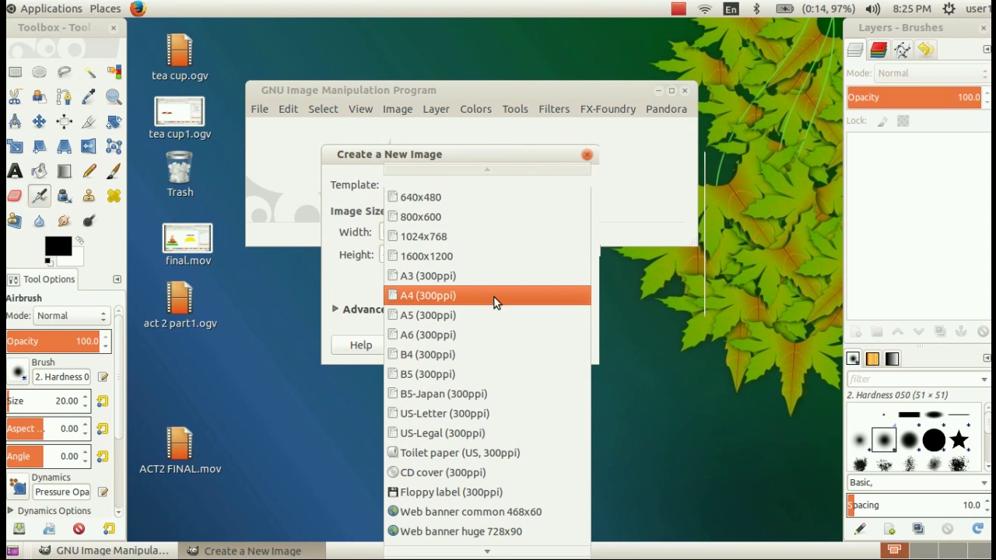
pyautogui.click(494, 297)
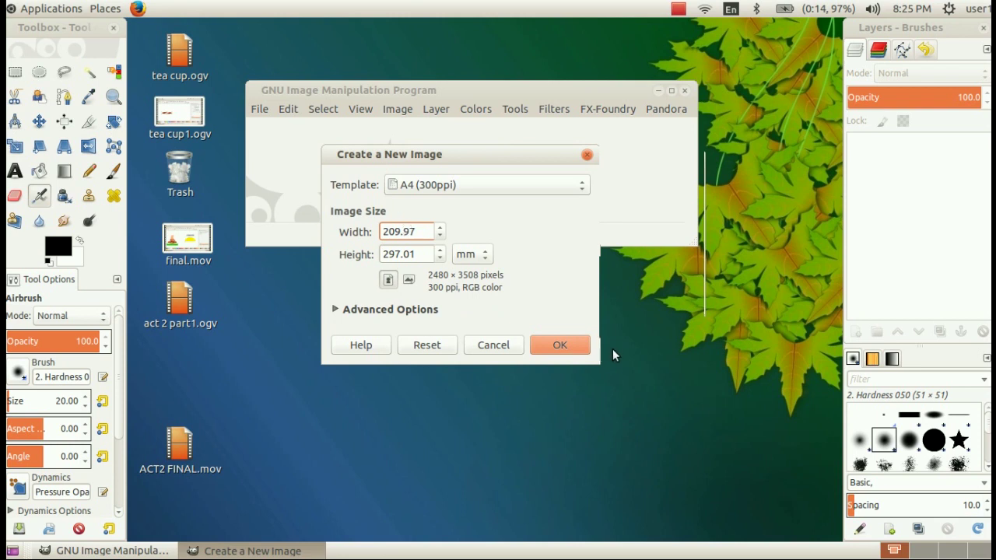
pyautogui.click(579, 347)
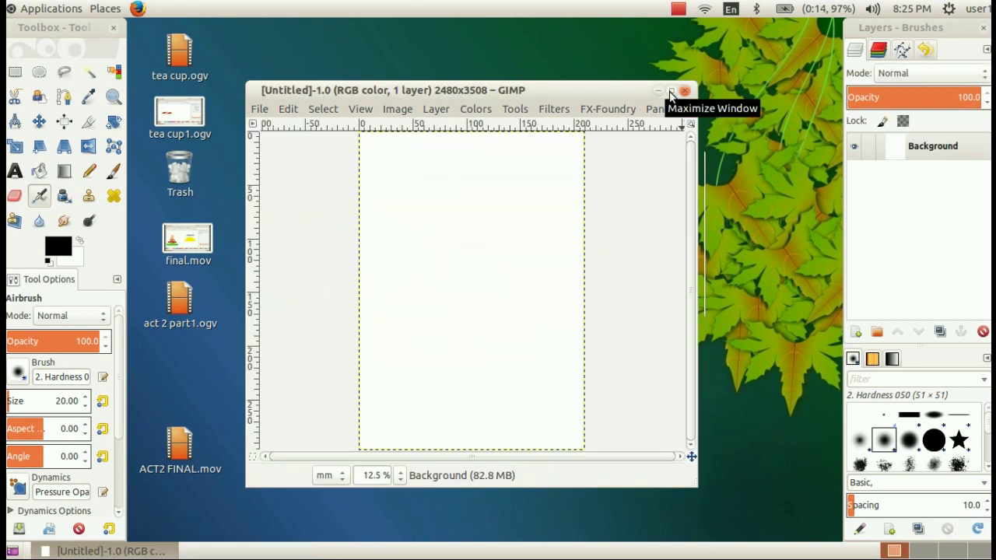
pyautogui.click(671, 92)
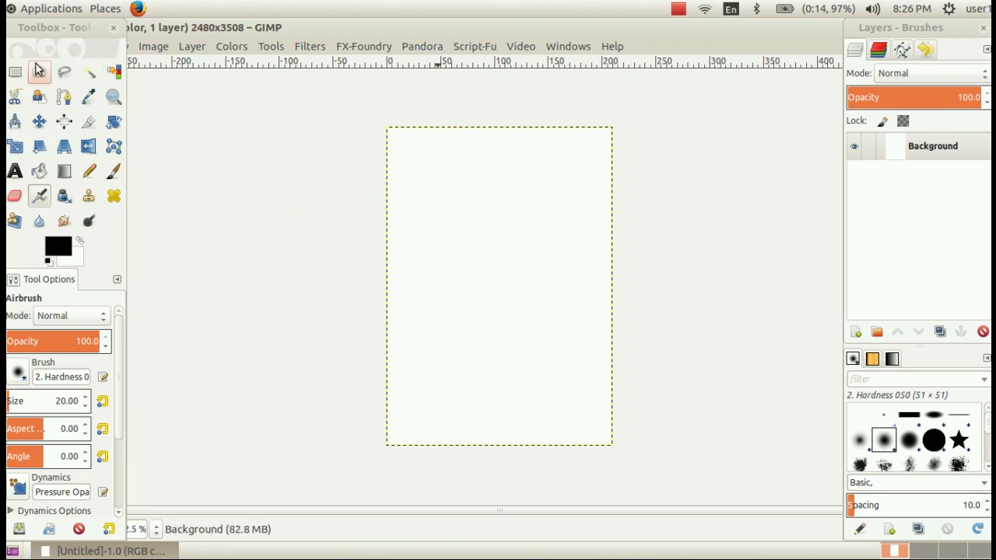
# Set magenta as the foreground colour and cyan as the background colour.
pyautogui.click(71, 29)
pyautogui.moveTo(72, 29); pyautogui.dragTo(106, 29)
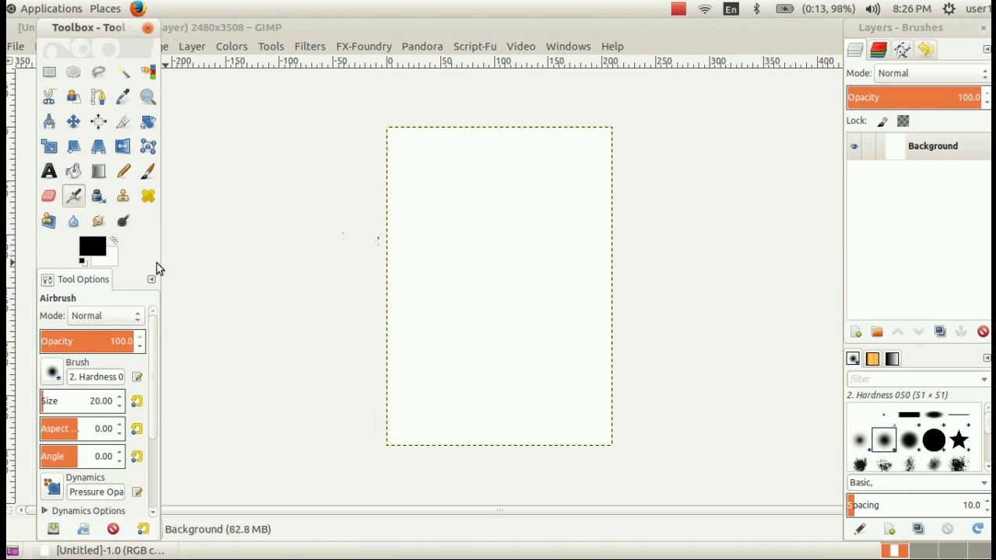
pyautogui.click(101, 251)
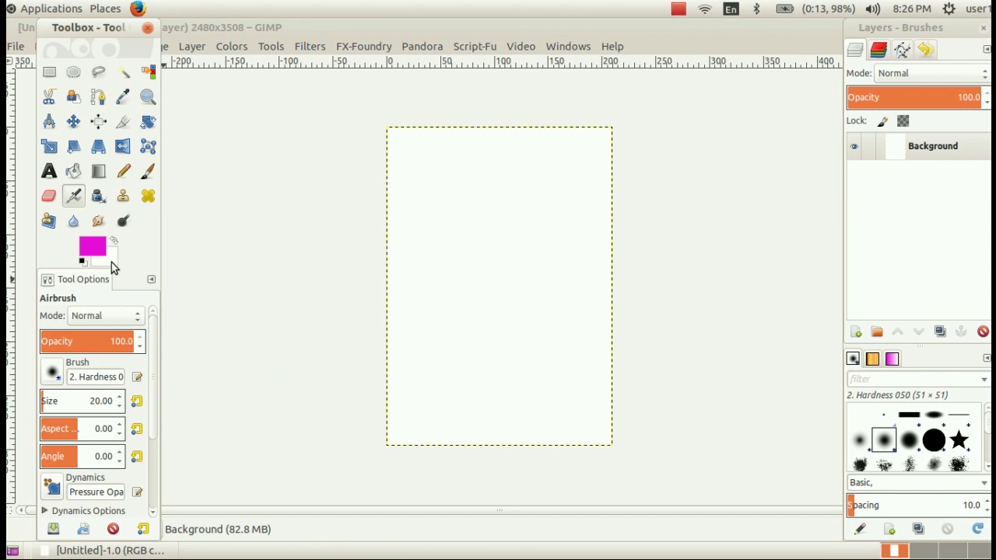
pyautogui.click(111, 263)
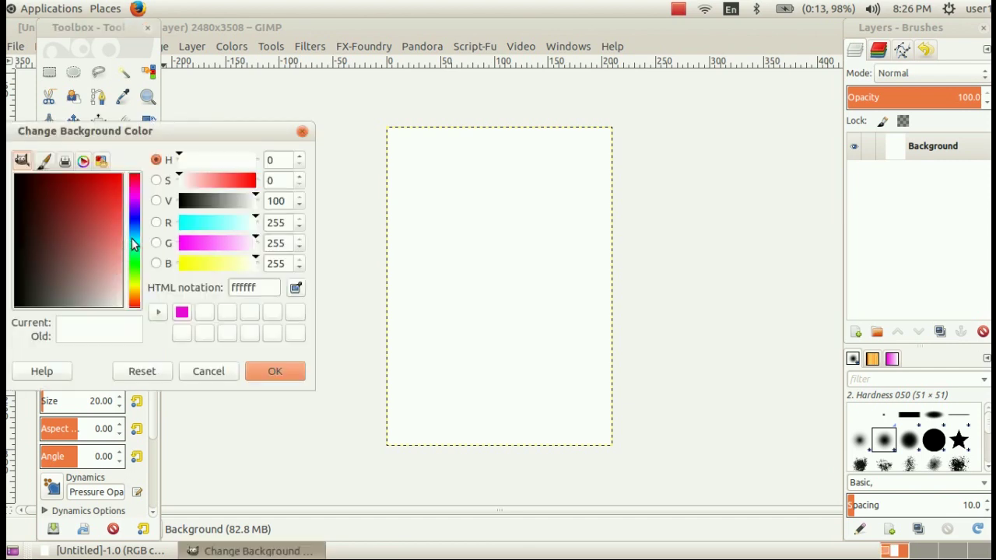
pyautogui.click(133, 238)
pyautogui.click(117, 187)
pyautogui.click(275, 371)
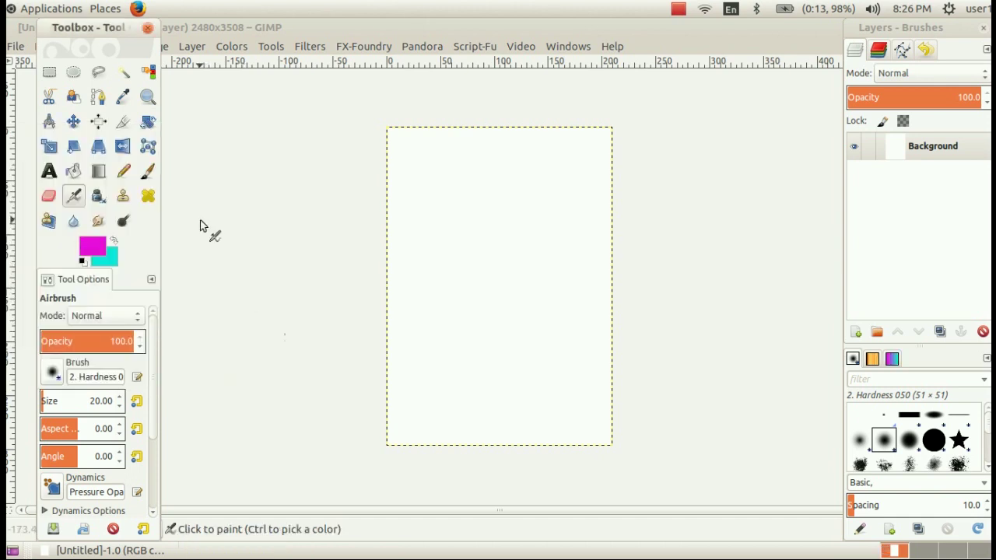
# Fill the canvas with a vertical Blend gradient, cyan at top to magenta at bottom.
pyautogui.click(100, 176)
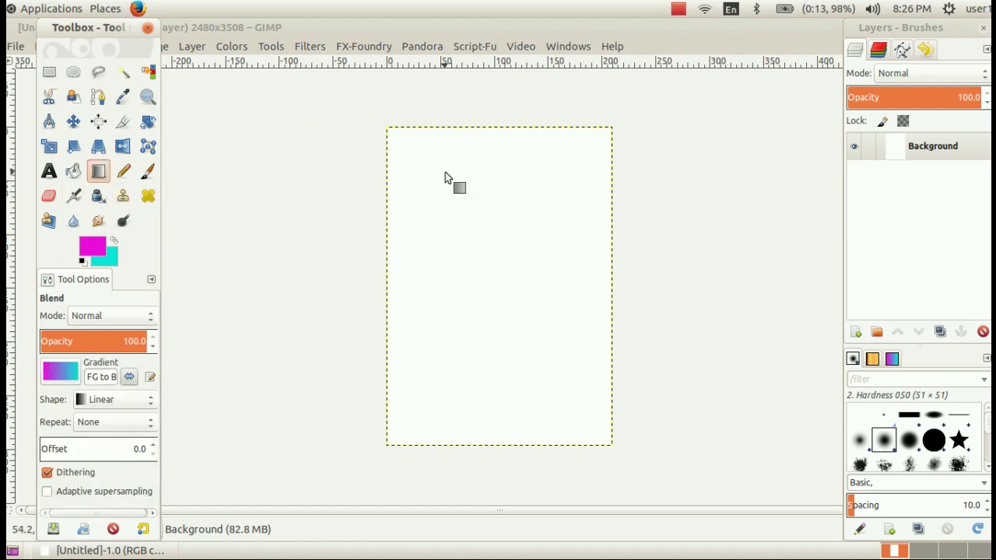
pyautogui.moveTo(464, 165); pyautogui.dragTo(470, 412)
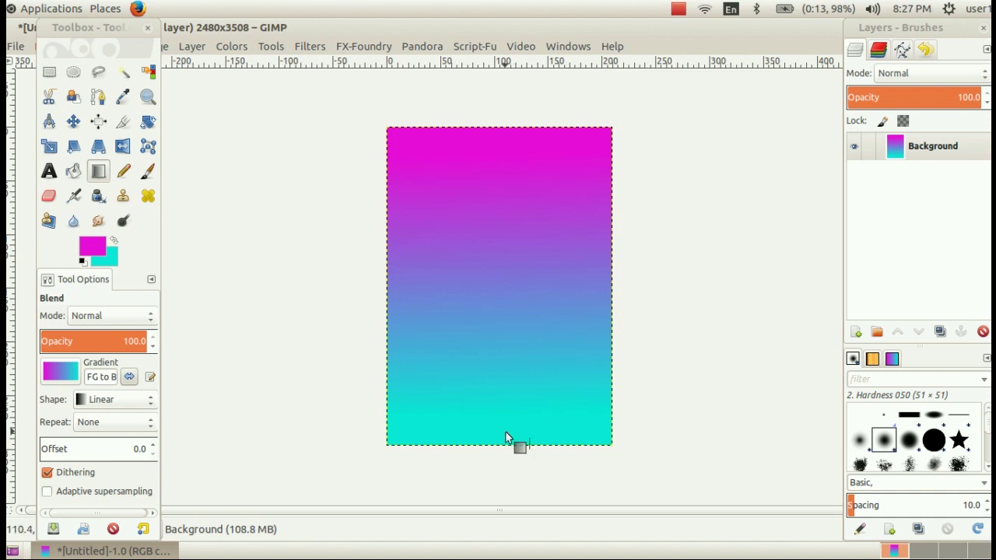
pyautogui.moveTo(506, 432); pyautogui.dragTo(507, 148)
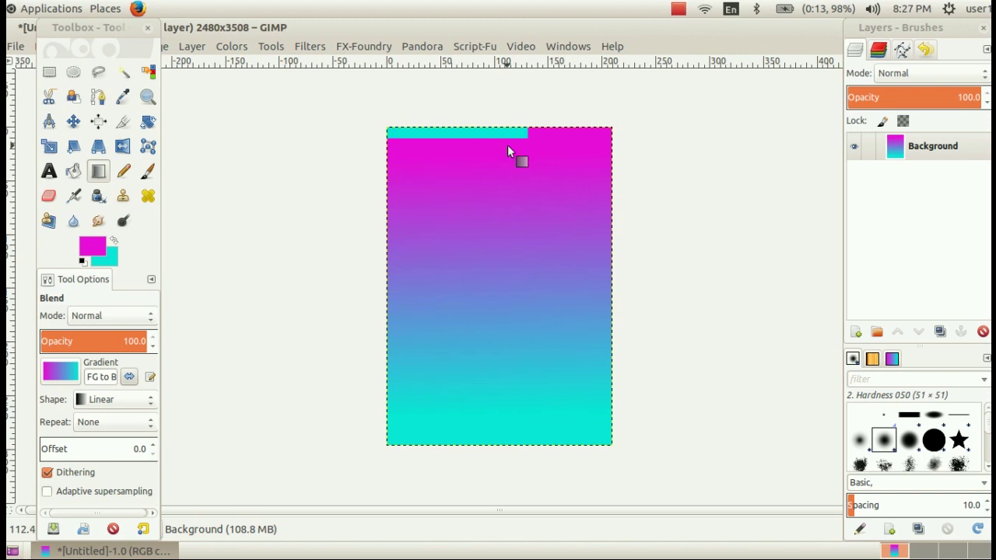
pyautogui.moveTo(568, 388); pyautogui.dragTo(418, 153)
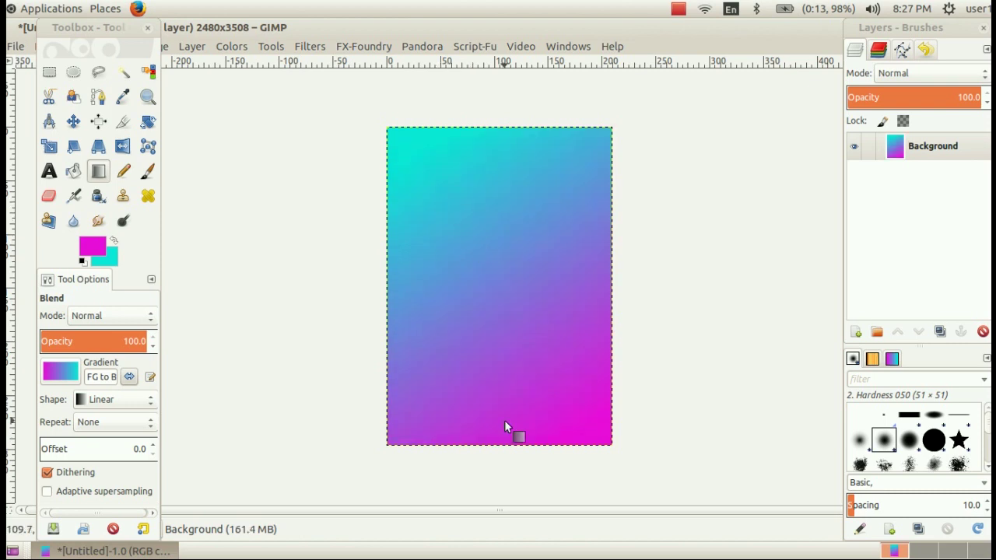
pyautogui.moveTo(503, 429); pyautogui.dragTo(502, 429)
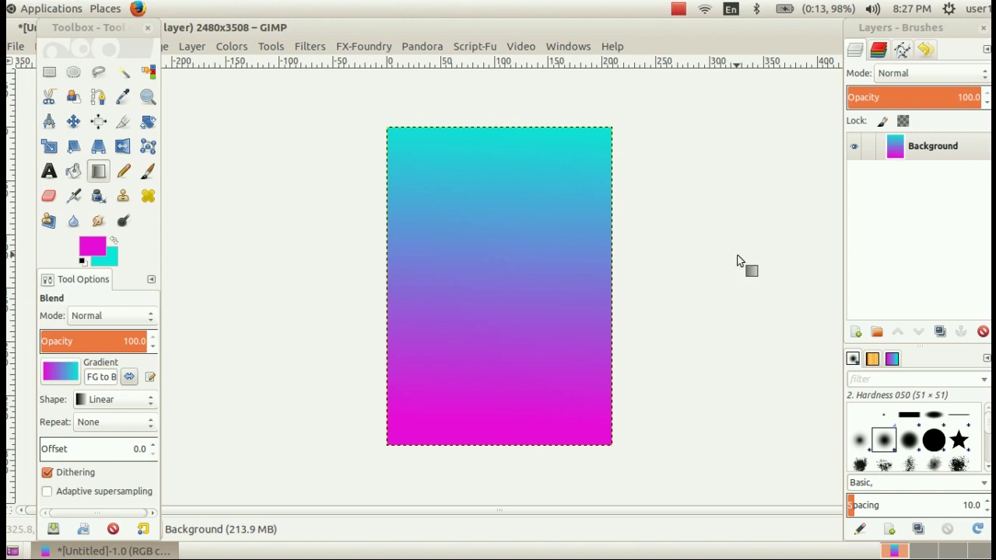
pyautogui.click(887, 29)
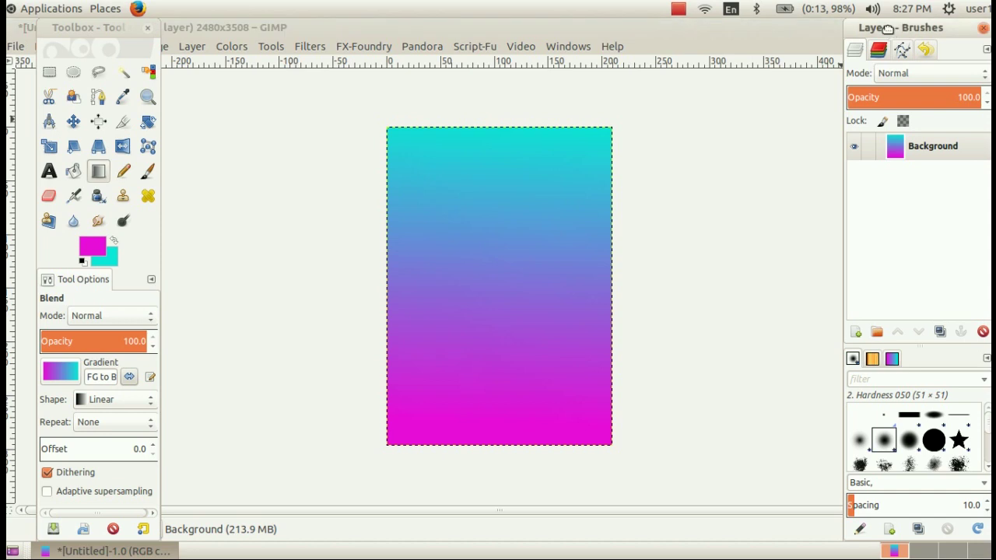
pyautogui.moveTo(887, 29); pyautogui.dragTo(804, 57)
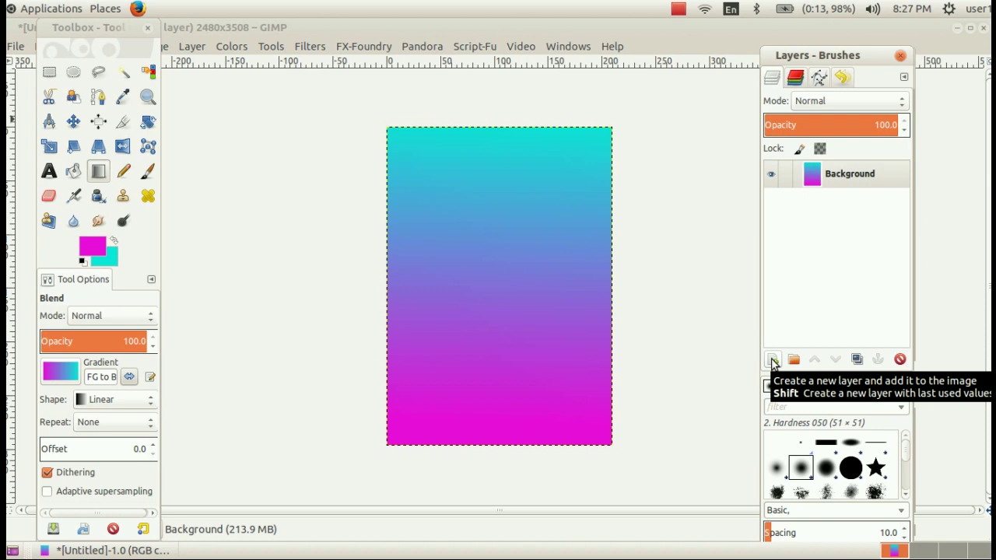
pyautogui.click(772, 362)
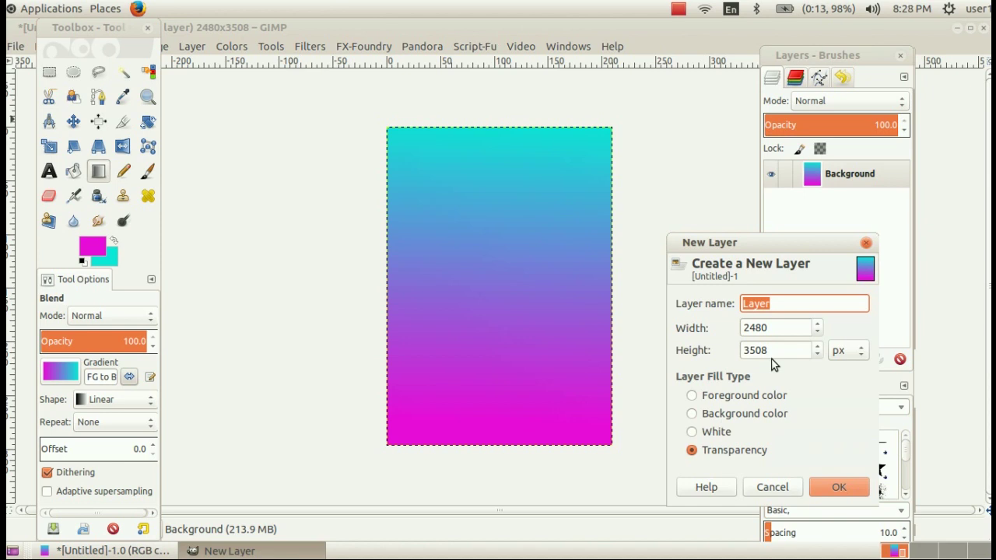
pyautogui.click(785, 303)
pyautogui.moveTo(785, 303); pyautogui.dragTo(720, 303)
pyautogui.write('logo')
pyautogui.click(836, 487)
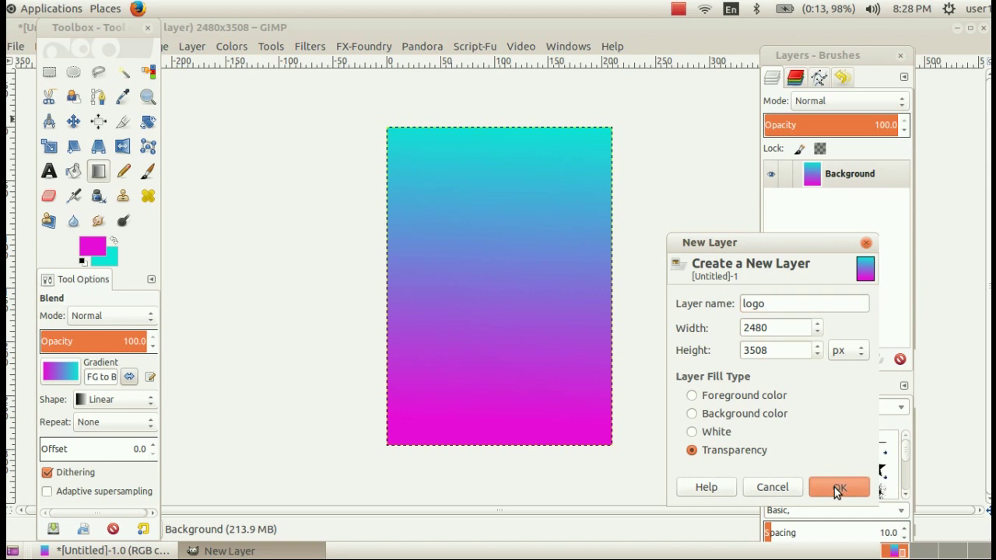
pyautogui.click(109, 29)
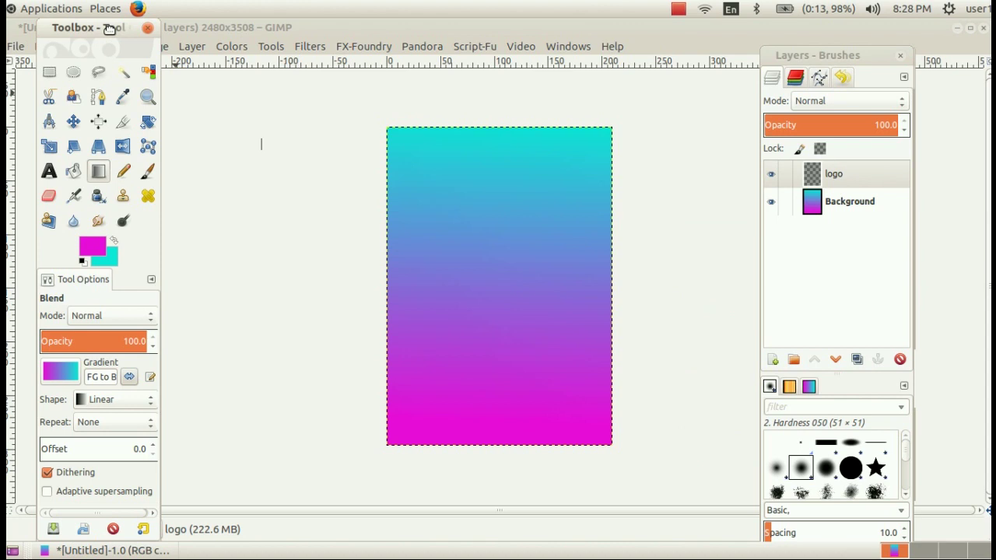
# Set up the 3D Outline logo with a dark pattern and text 'Say no to child labour'.
pyautogui.click(16, 45)
pyautogui.moveTo(35, 82)
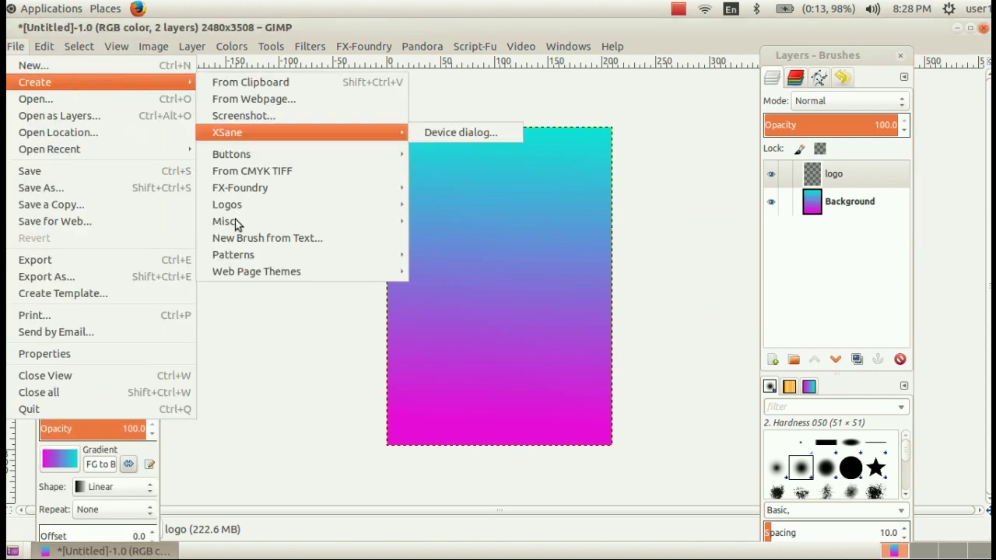
pyautogui.moveTo(227, 204)
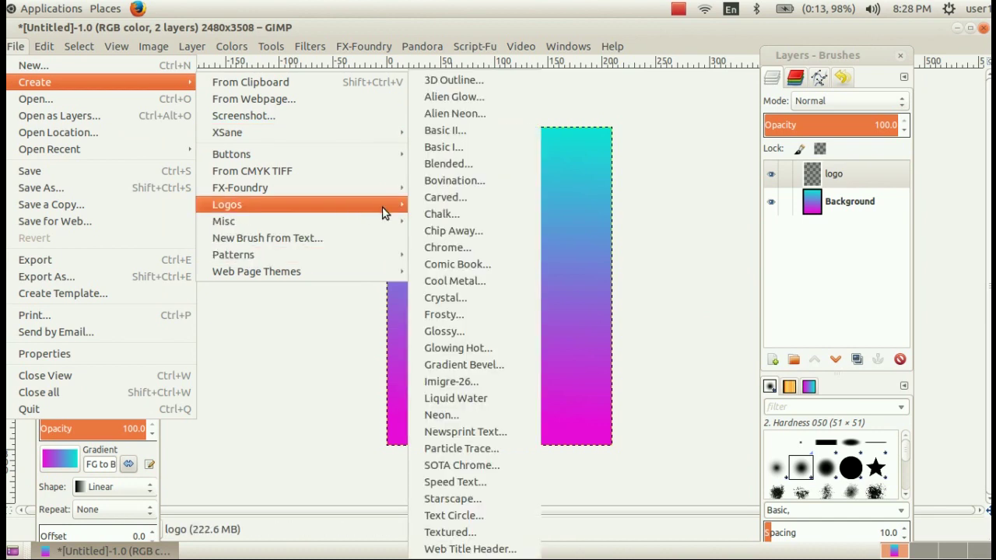
pyautogui.click(480, 80)
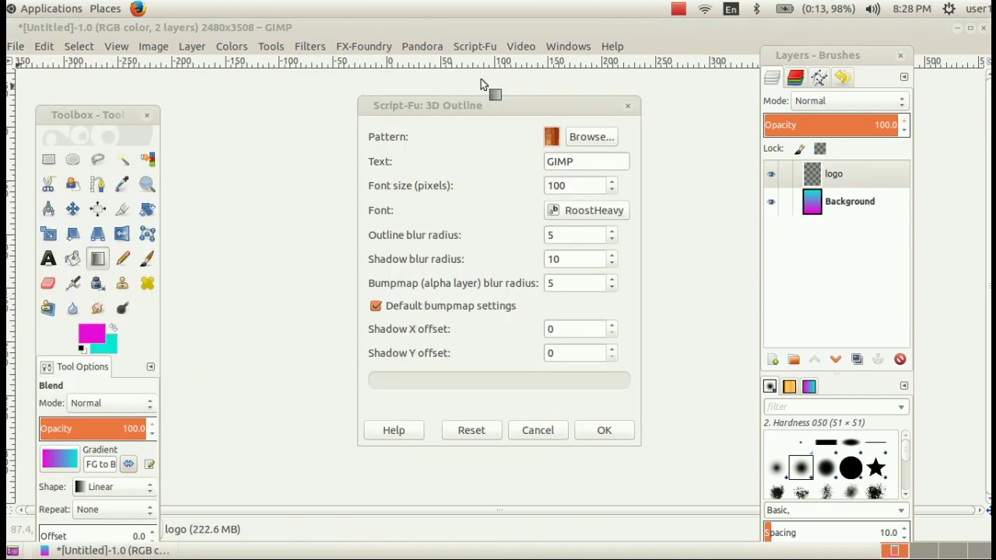
pyautogui.click(511, 107)
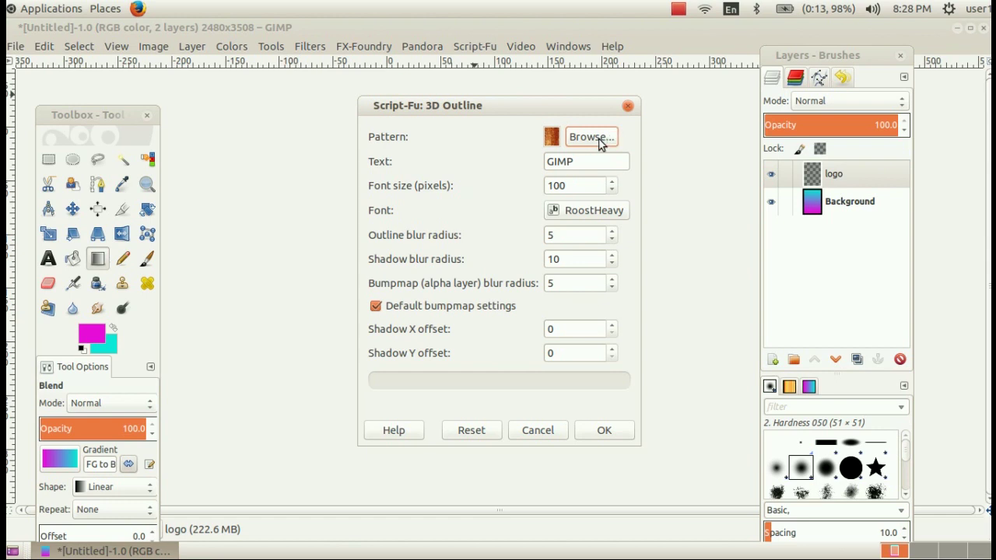
pyautogui.click(599, 140)
pyautogui.click(567, 406)
pyautogui.doubleClick(589, 159)
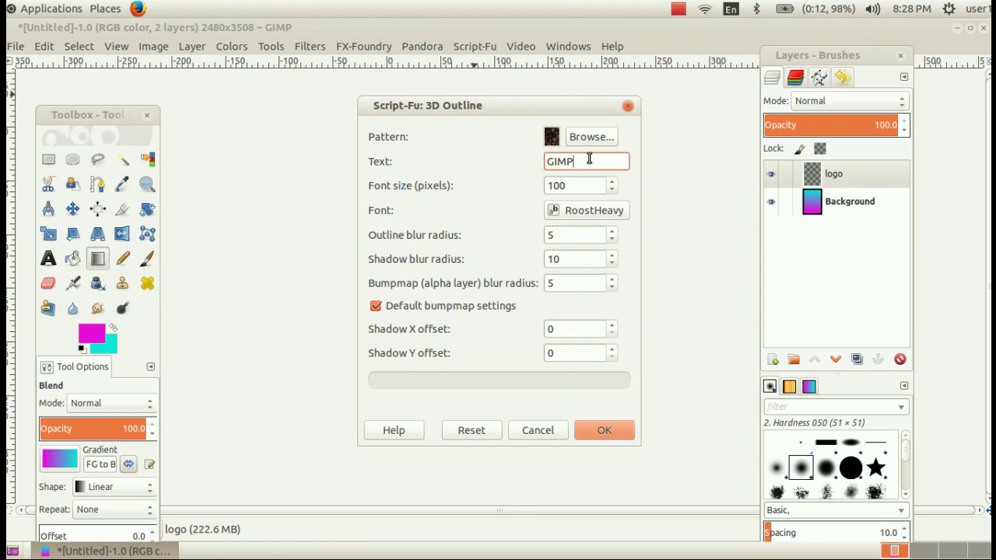
pyautogui.write('S')
pyautogui.write('ay')
pyautogui.write(' no')
pyautogui.write(' to ch')
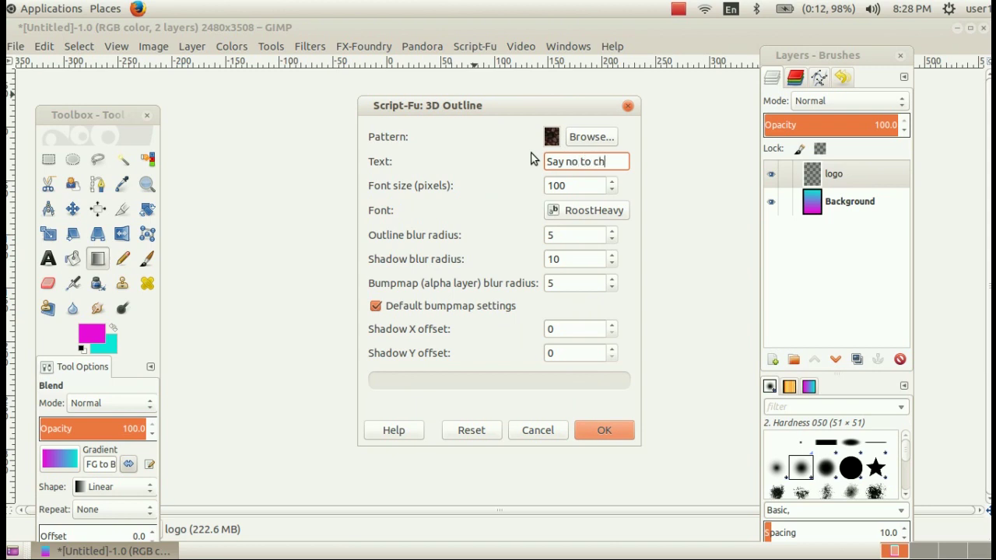
pyautogui.write('ild ')
pyautogui.write('labour')
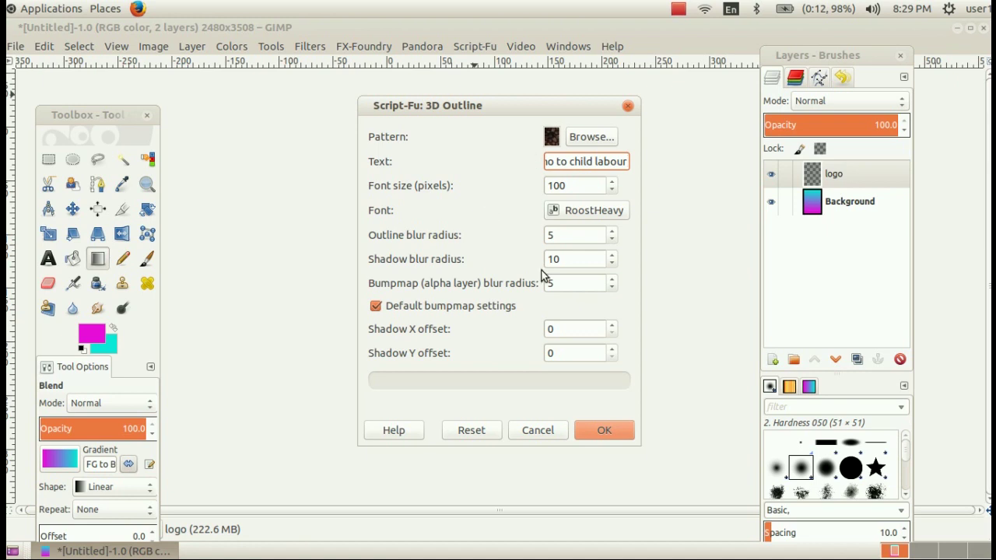
# Generate the 3D outline slogan image and bring its window into view.
pyautogui.click(605, 430)
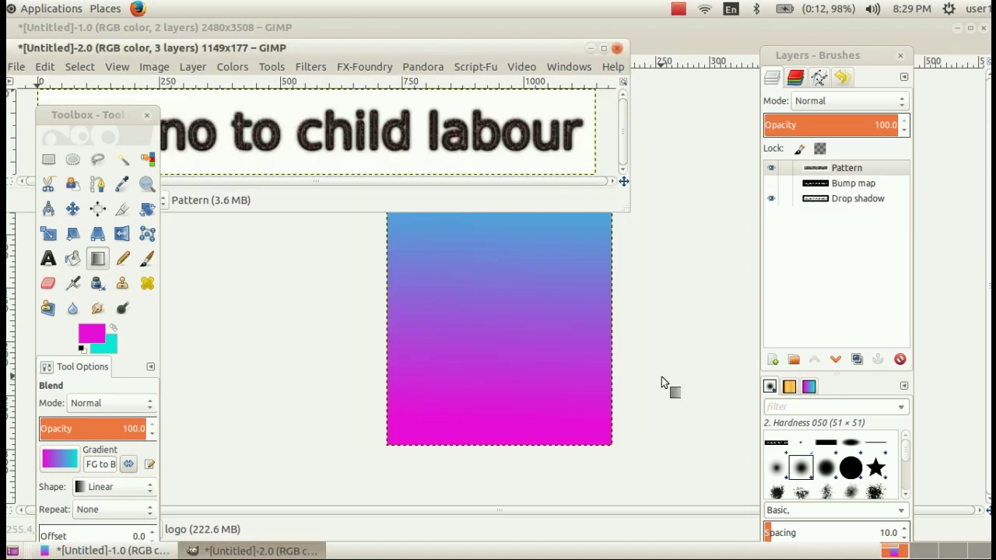
pyautogui.moveTo(408, 49); pyautogui.dragTo(504, 68)
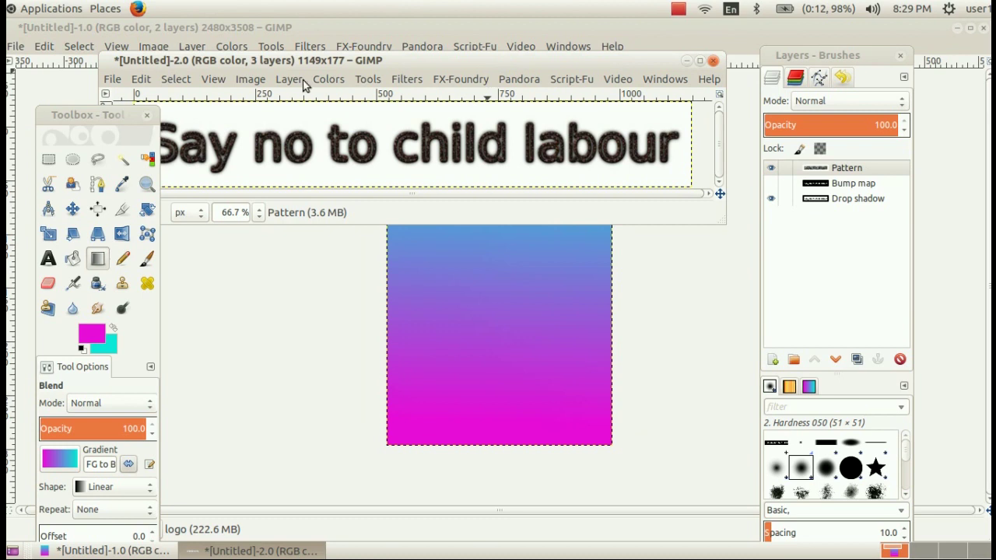
pyautogui.press('Escape')
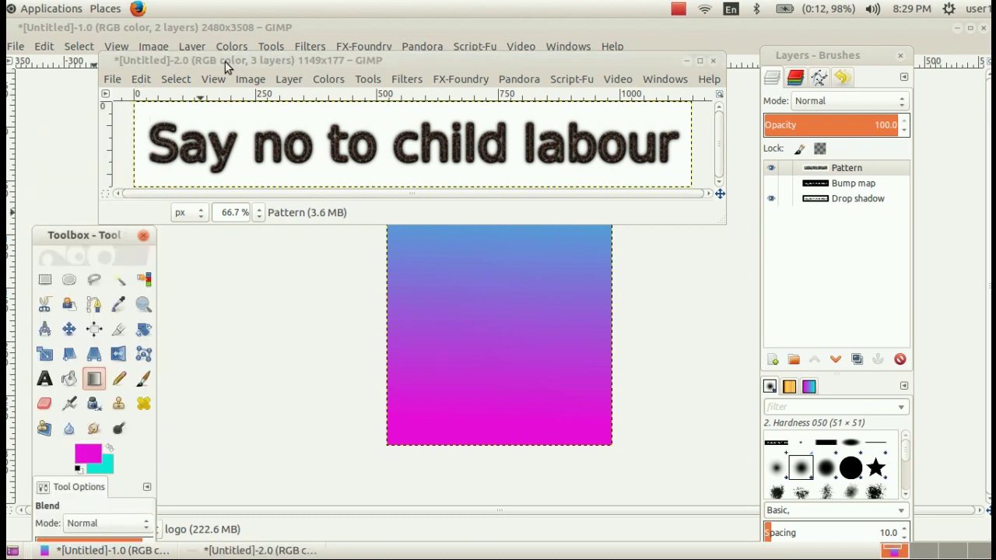
pyautogui.moveTo(226, 66); pyautogui.dragTo(185, 93)
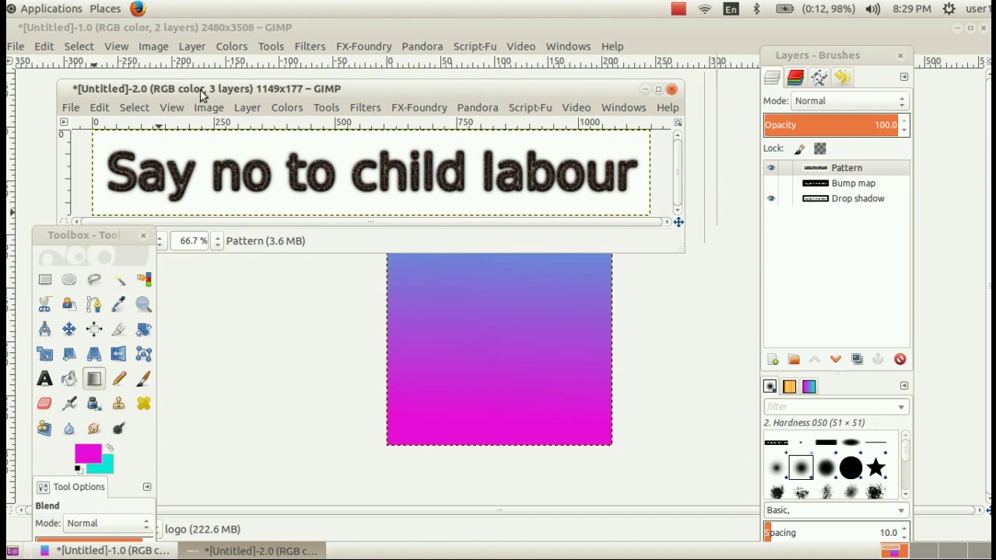
pyautogui.moveTo(200, 91); pyautogui.dragTo(252, 91)
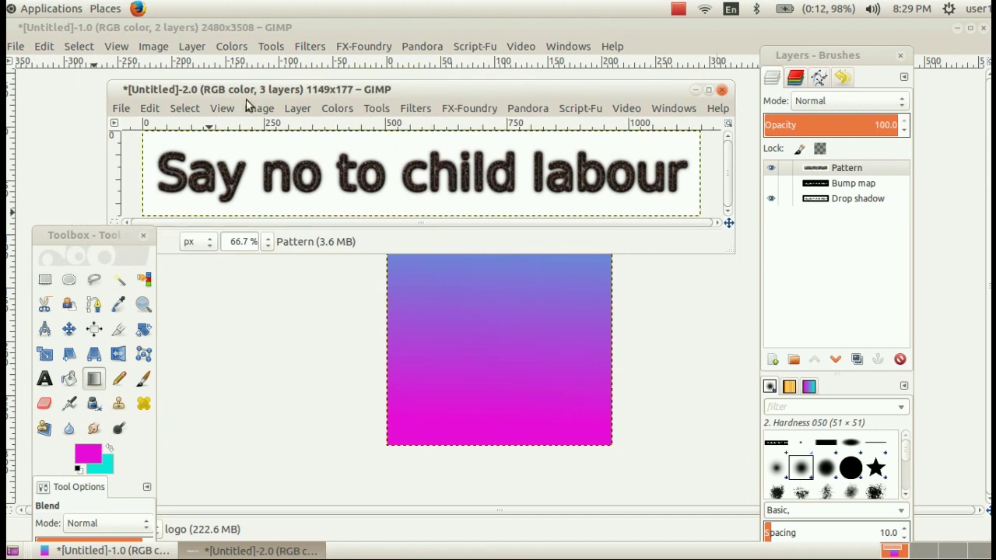
# Copy the slogan logo and close its image, discarding changes.
pyautogui.click(149, 108)
pyautogui.click(158, 213)
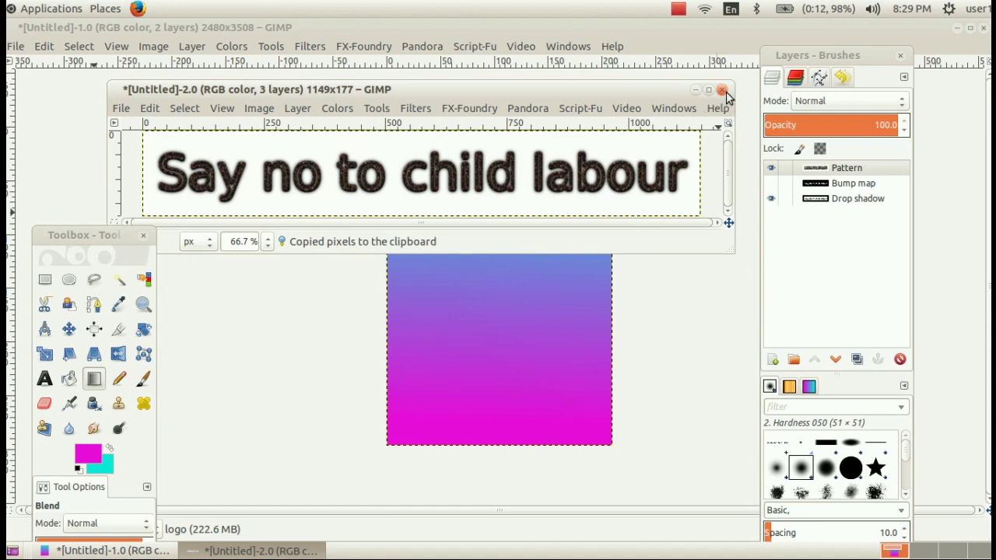
pyautogui.click(724, 94)
pyautogui.click(297, 253)
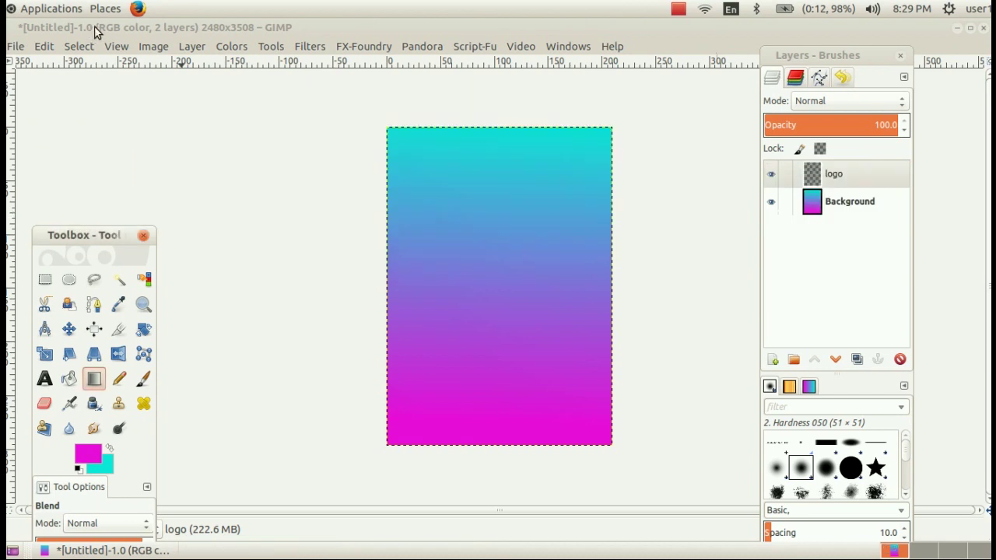
# Paste the copied slogan onto the gradient poster.
pyautogui.click(95, 30)
pyautogui.hotkey('ctrl', 'v')
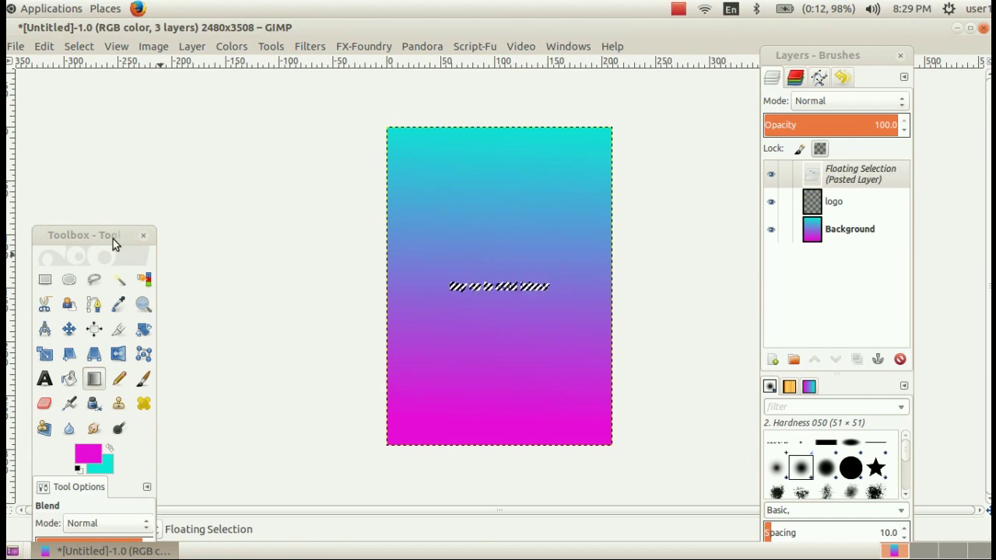
pyautogui.moveTo(113, 238); pyautogui.dragTo(157, 89)
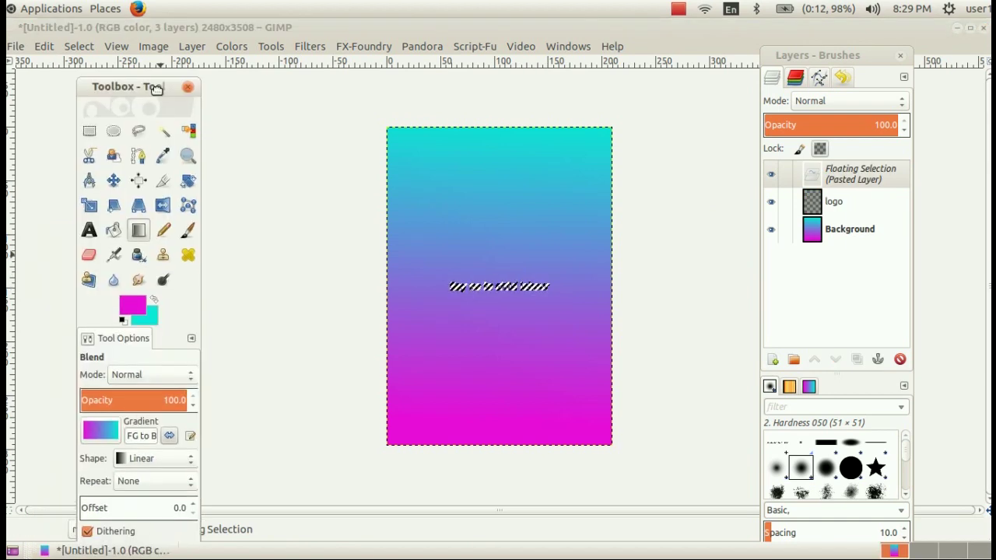
# Stretch the pasted slogan wider to 171.11 × 34.63 mm with the Scale tool.
pyautogui.click(90, 205)
pyautogui.click(554, 247)
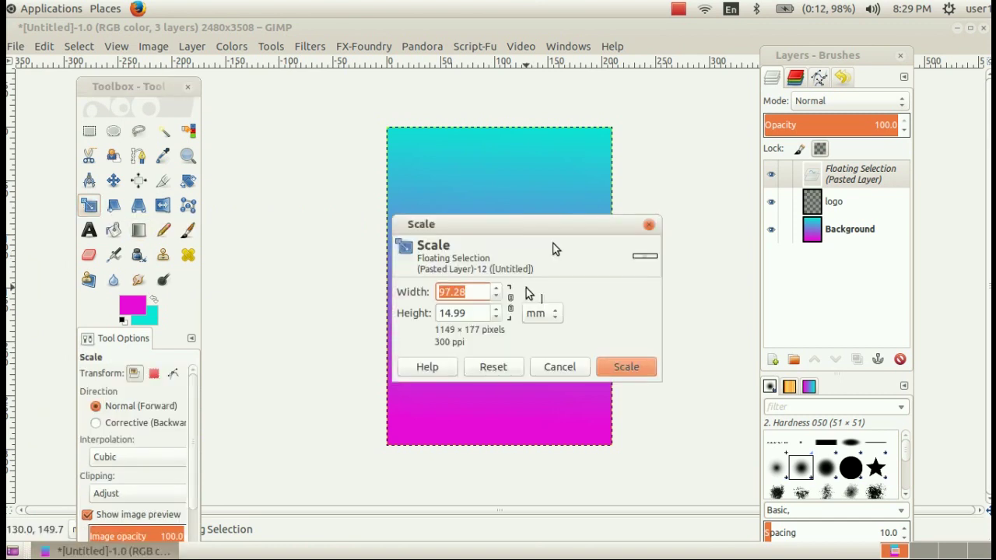
pyautogui.moveTo(565, 231); pyautogui.dragTo(243, 157)
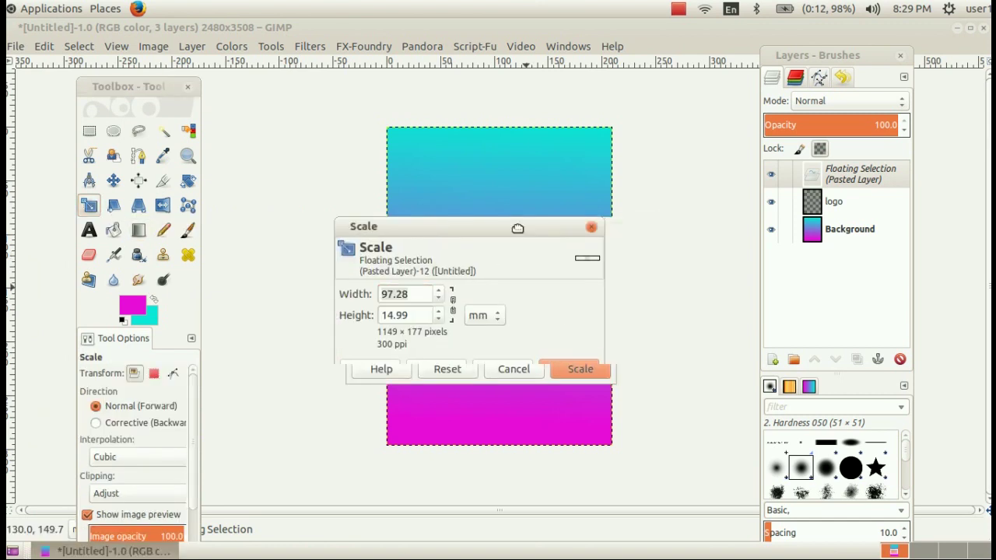
pyautogui.moveTo(440, 278)
pyautogui.mouseDown()
pyautogui.moveTo(427, 249)
pyautogui.moveTo(411, 259)
pyautogui.mouseUp()
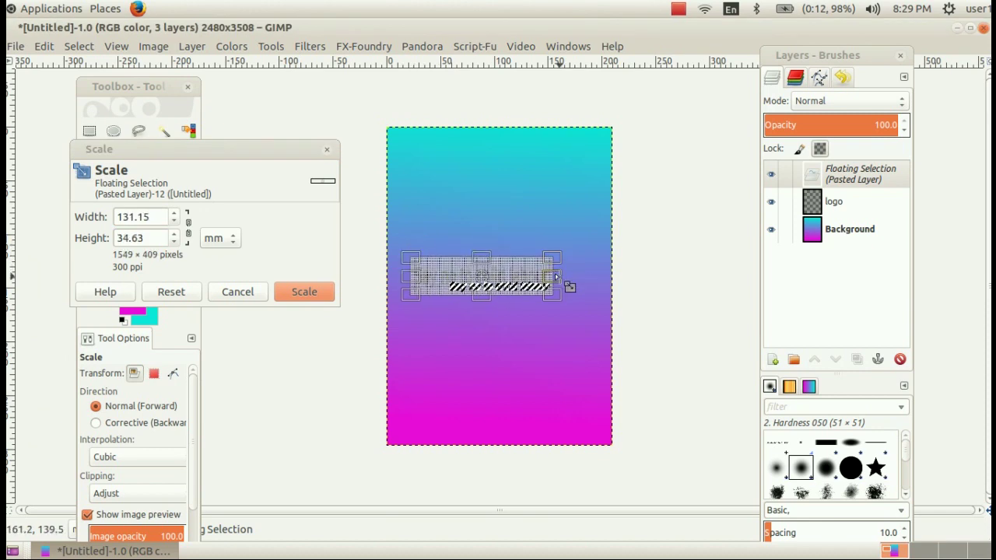
pyautogui.moveTo(557, 278); pyautogui.dragTo(599, 277)
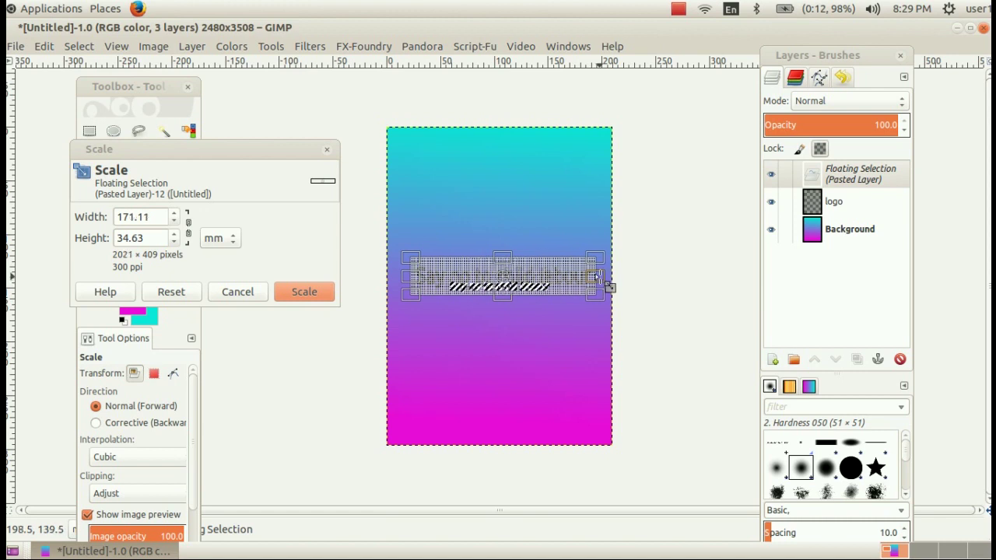
pyautogui.click(305, 291)
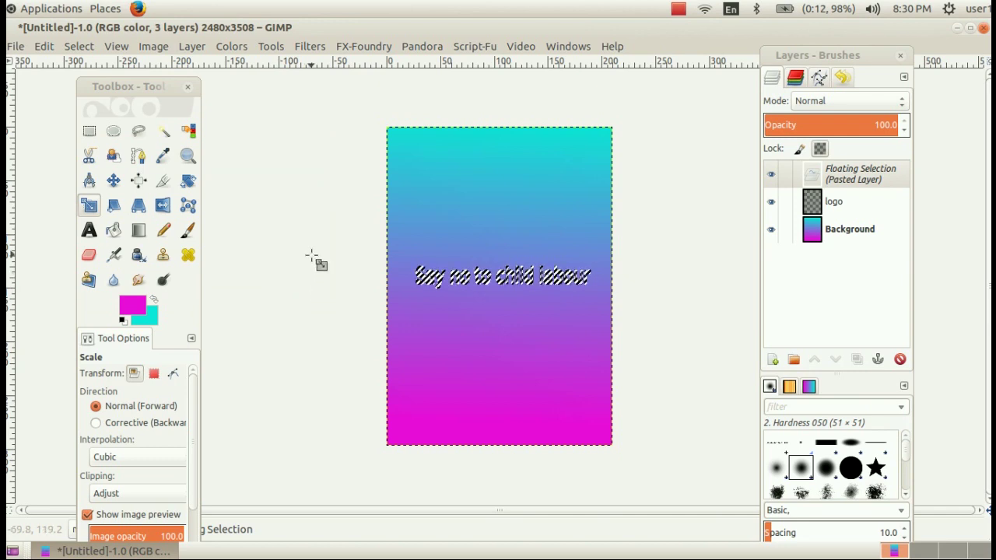
# Move the slogan up to the poster's top edge and anchor it to the logo layer.
pyautogui.click(113, 183)
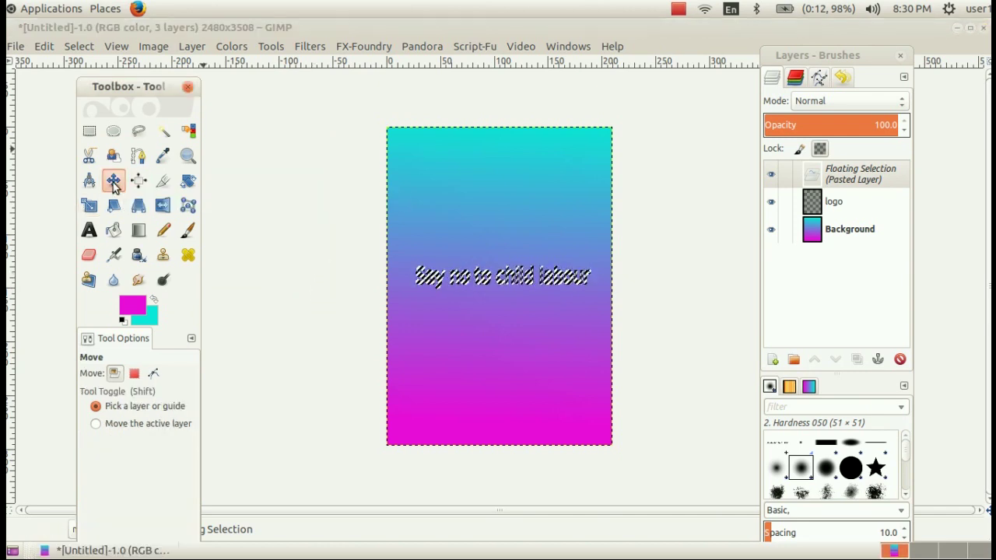
pyautogui.click(484, 283)
pyautogui.moveTo(483, 281); pyautogui.dragTo(486, 165)
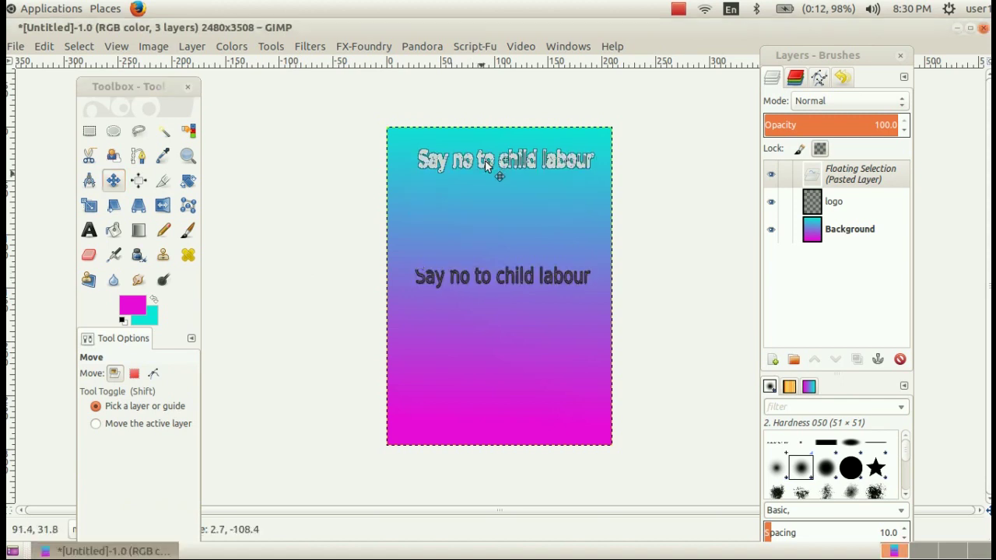
pyautogui.moveTo(486, 165); pyautogui.dragTo(481, 155)
pyautogui.moveTo(482, 150); pyautogui.dragTo(483, 154)
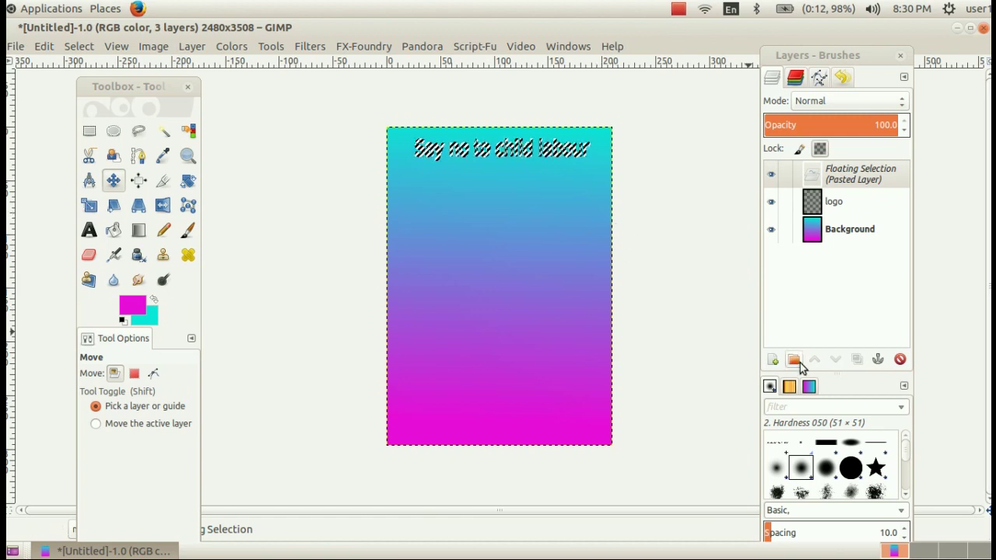
pyautogui.click(878, 360)
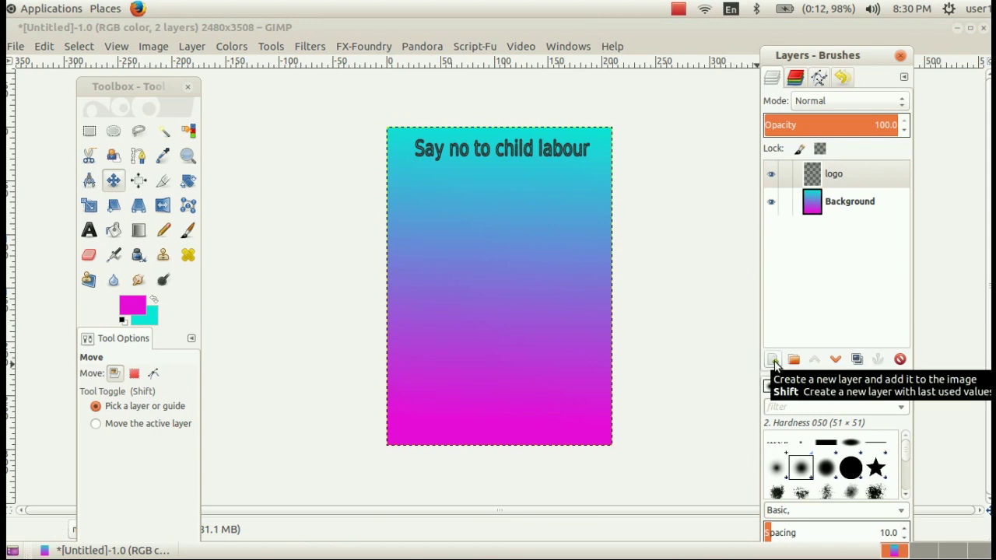
# Add a new transparent layer named 'image1' to the poster.
pyautogui.click(774, 360)
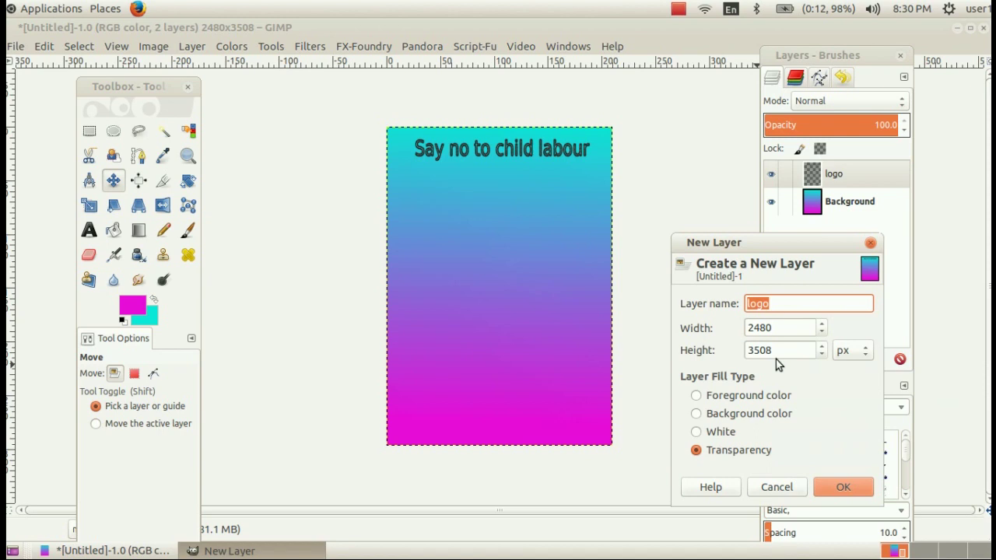
pyautogui.click(788, 303)
pyautogui.press('BackSpace')
pyautogui.press('BackSpace')
pyautogui.press('BackSpace')
pyautogui.write('image1')
pyautogui.click(843, 489)
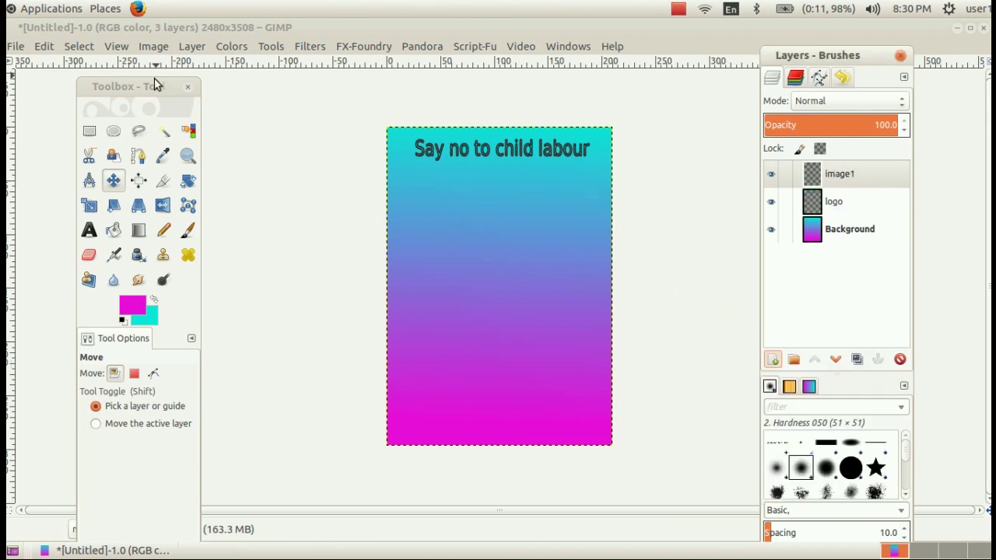
# Open ILO_logo.png from School_Resources > Standard_9 > images.
pyautogui.moveTo(137, 86); pyautogui.dragTo(75, 136)
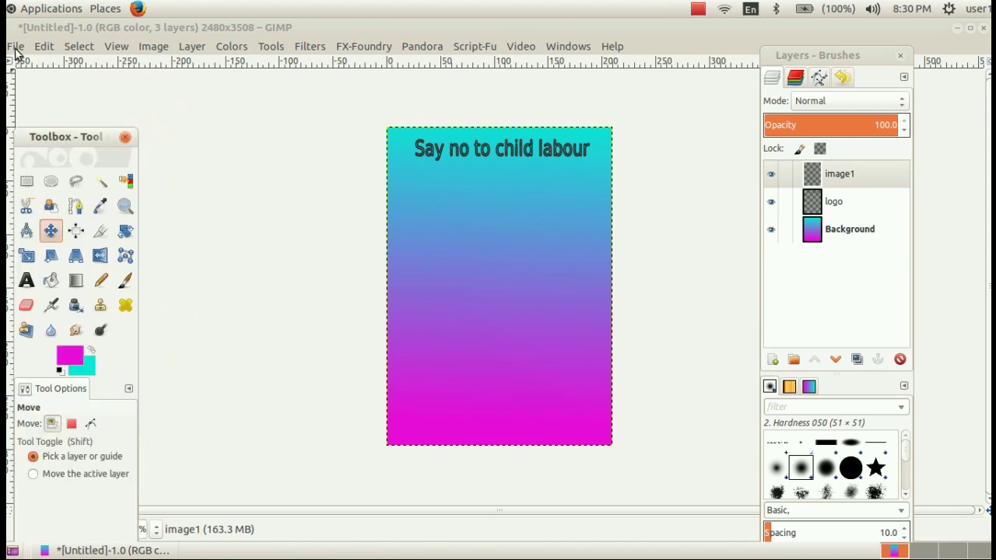
pyautogui.click(17, 49)
pyautogui.click(31, 99)
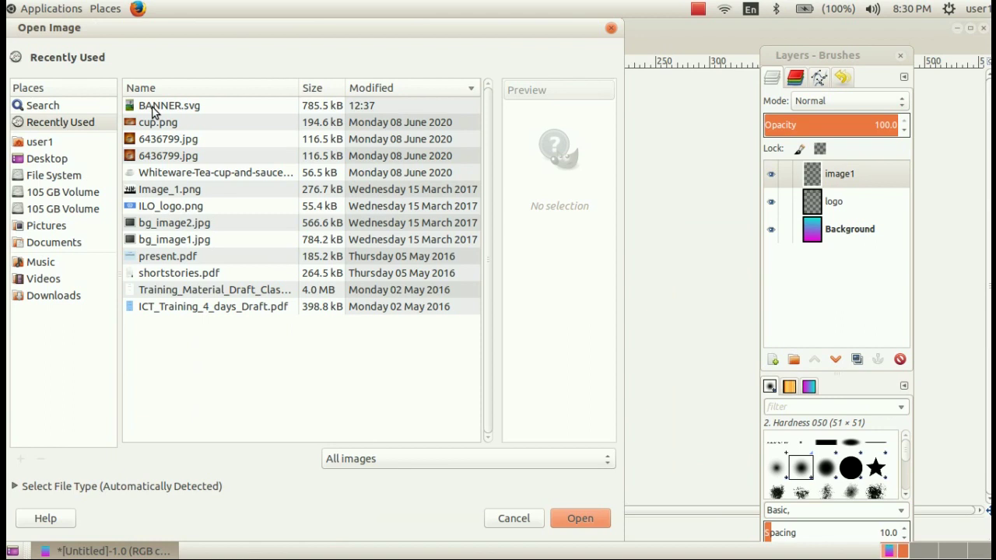
pyautogui.click(39, 142)
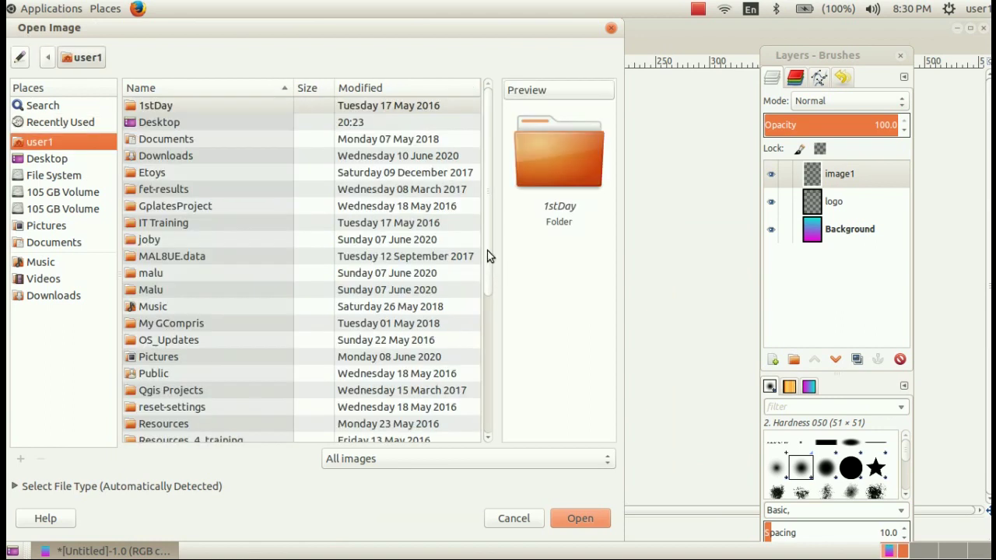
pyautogui.scroll(-2, 233, 312)
pyautogui.doubleClick(189, 363)
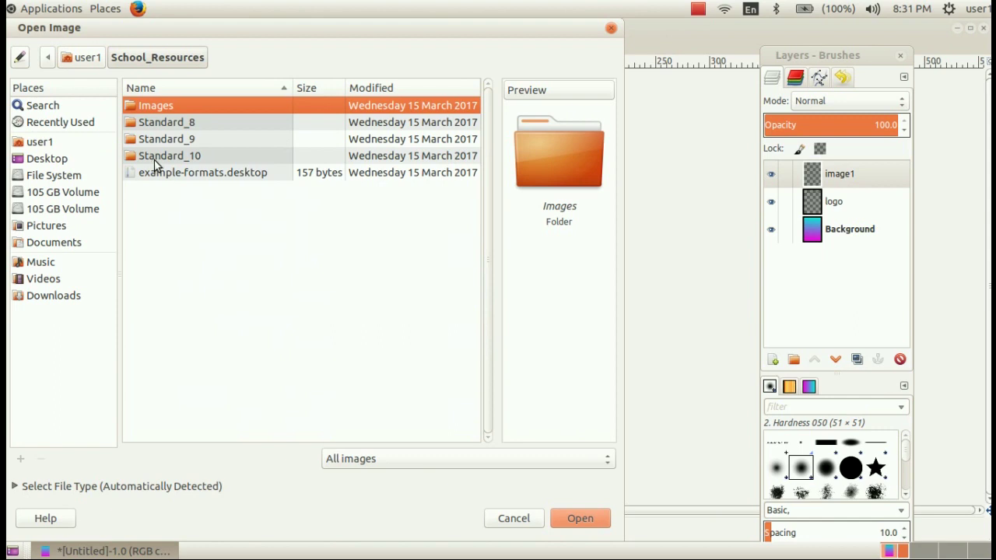
pyautogui.doubleClick(168, 143)
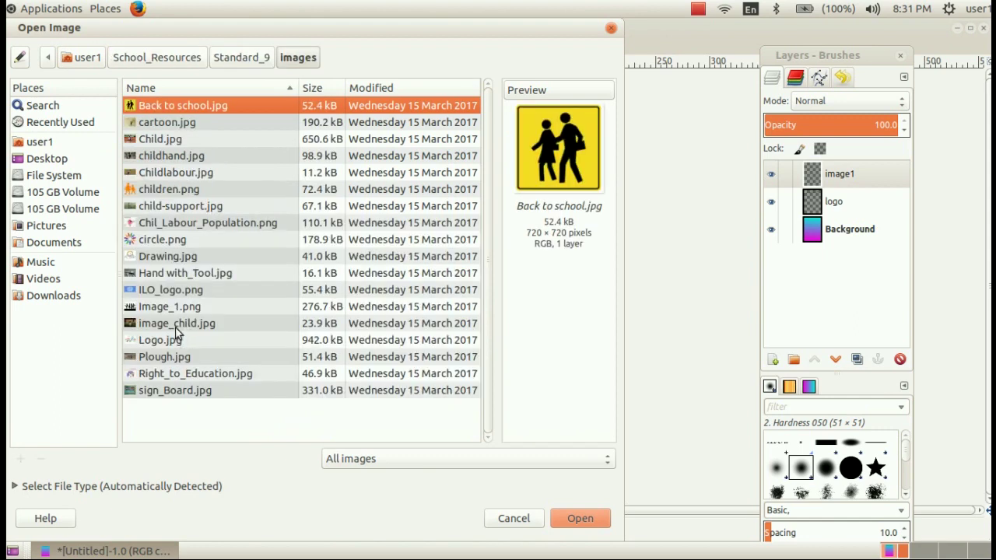
pyautogui.click(163, 289)
pyautogui.click(585, 523)
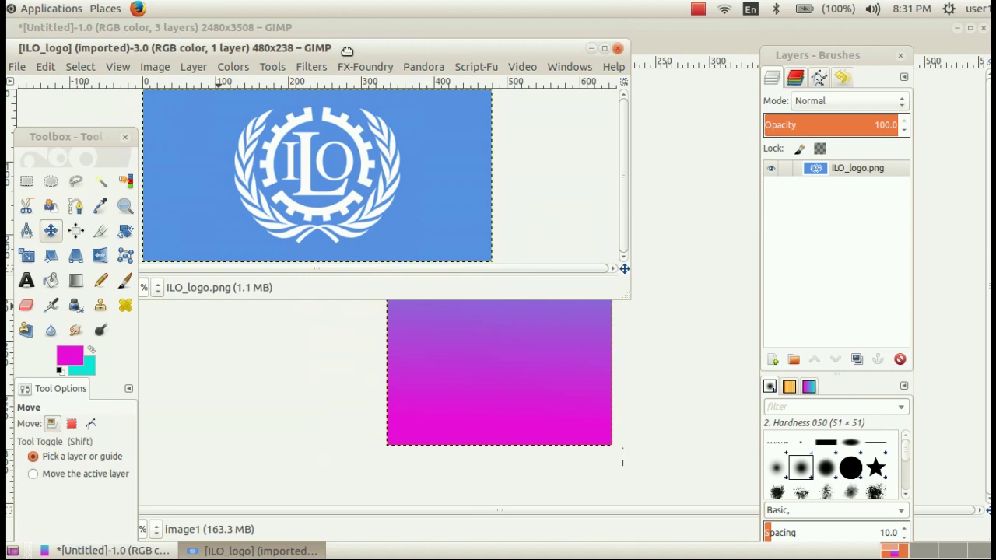
# Duplicate the ILO logo image and close the original logo window.
pyautogui.moveTo(347, 49); pyautogui.dragTo(460, 72)
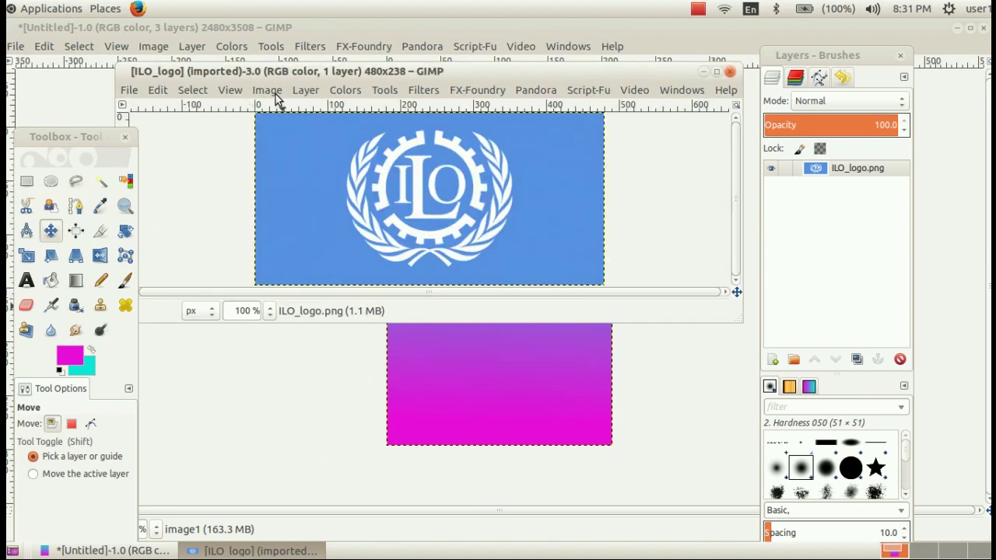
pyautogui.click(267, 90)
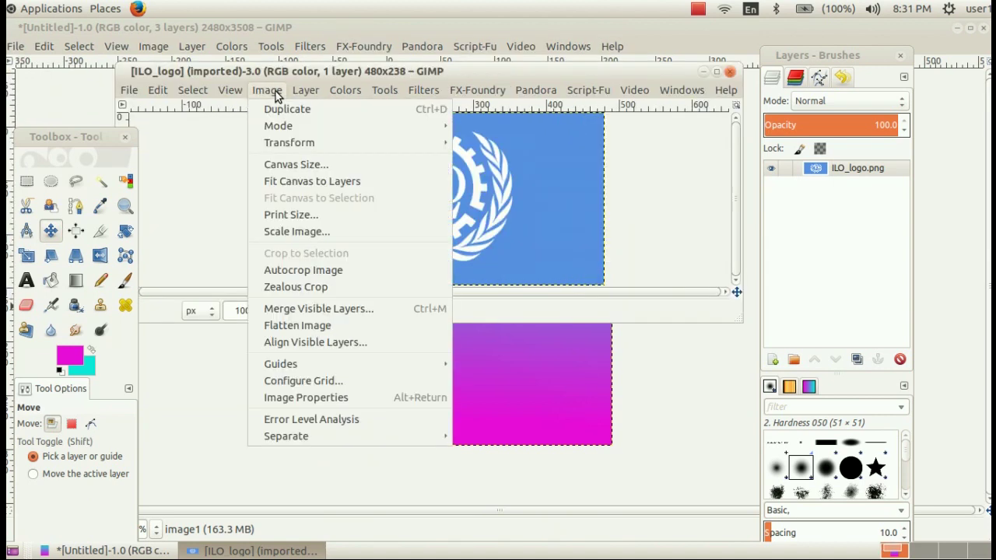
pyautogui.click(286, 108)
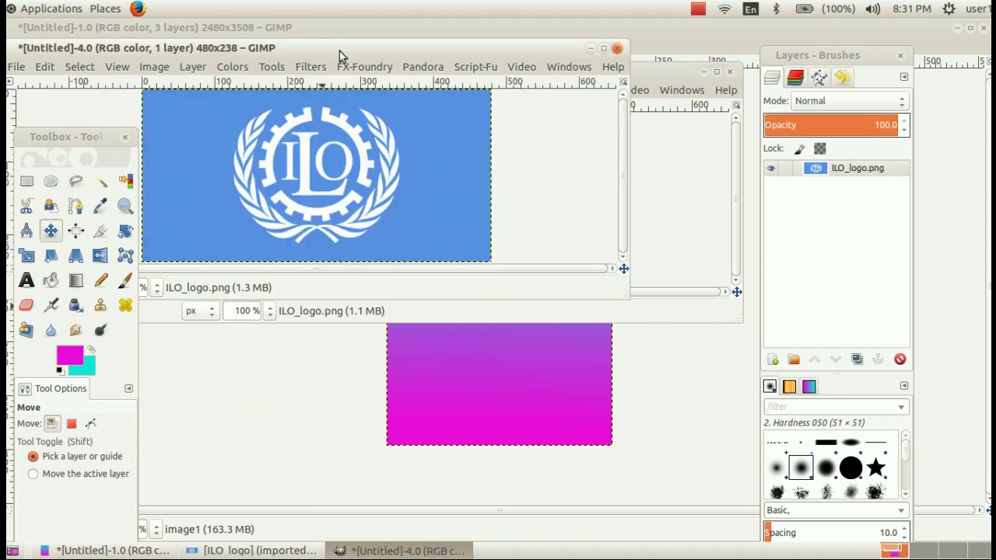
pyautogui.moveTo(340, 56); pyautogui.dragTo(386, 179)
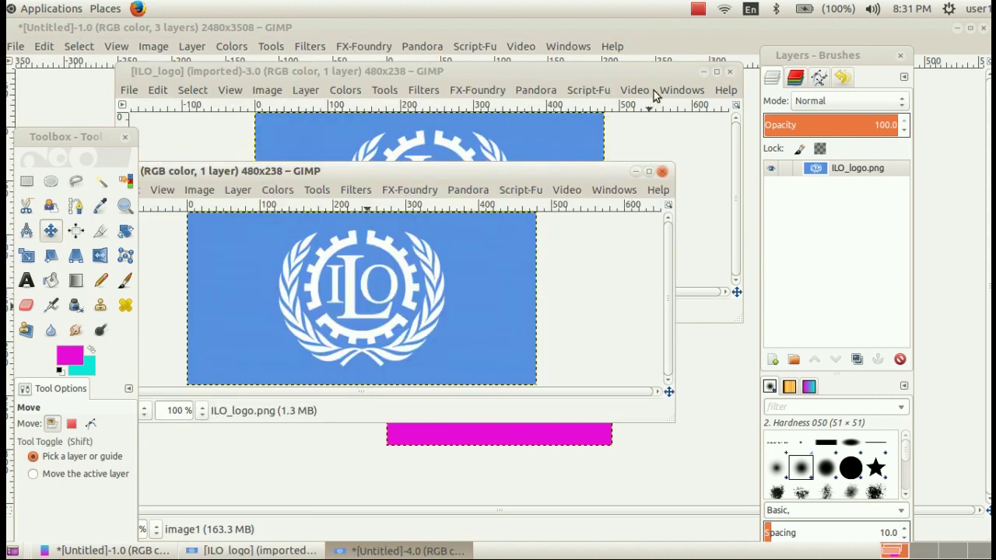
pyautogui.click(731, 76)
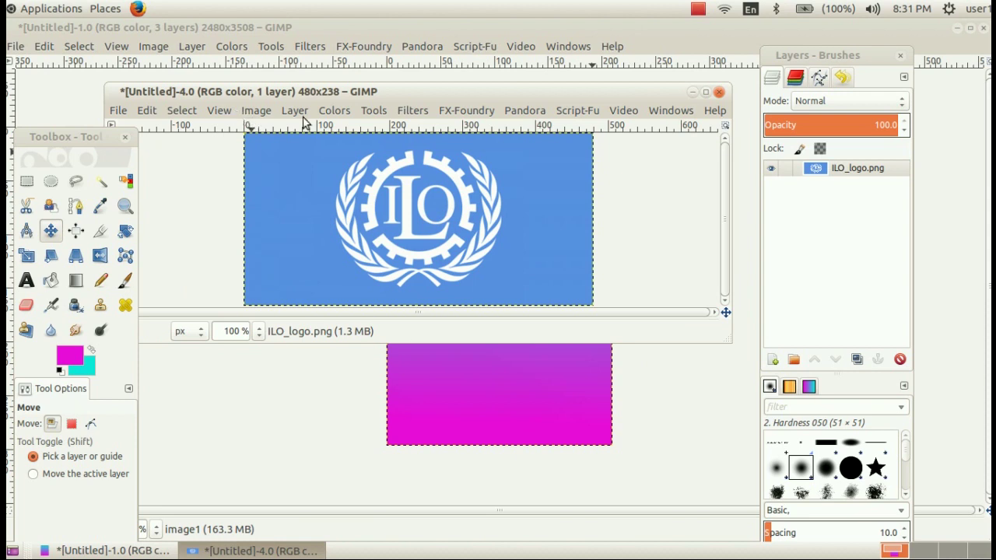
# Select the white ILO emblem by colour in the duplicate and copy it.
pyautogui.click(184, 110)
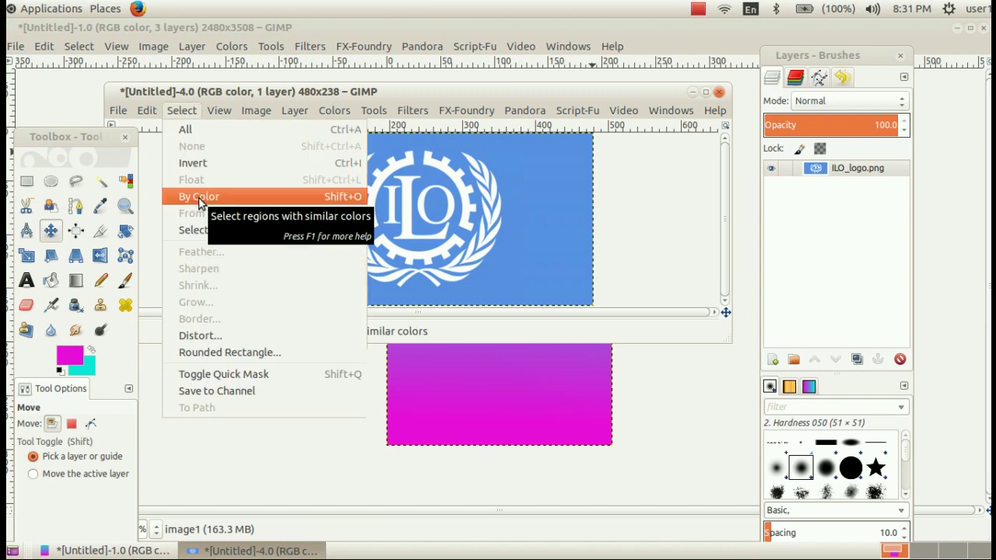
pyautogui.click(200, 198)
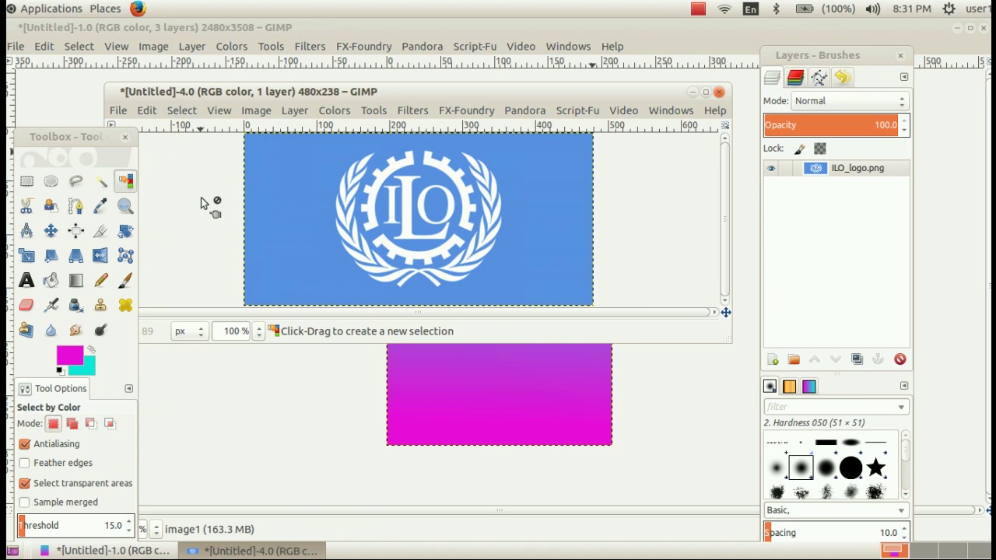
pyautogui.click(373, 213)
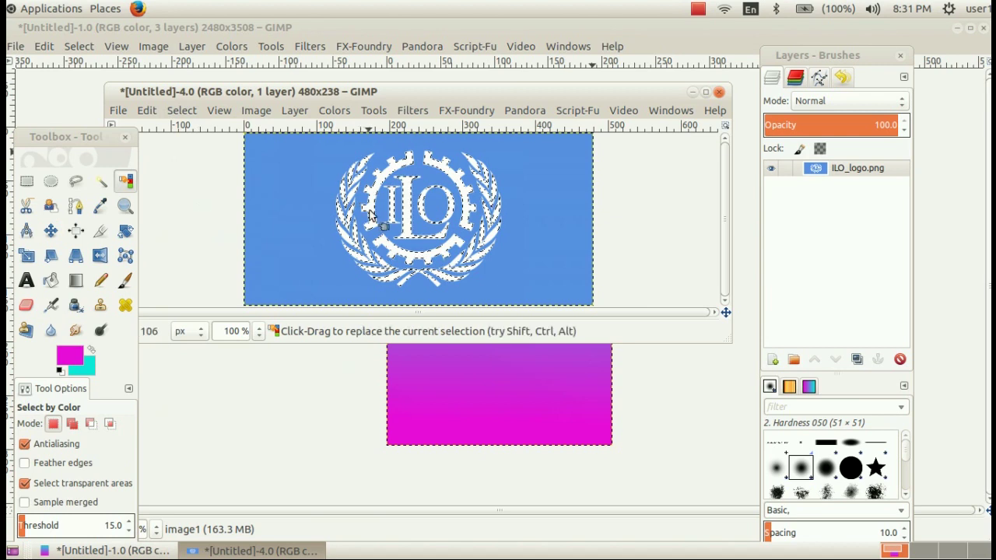
pyautogui.click(148, 111)
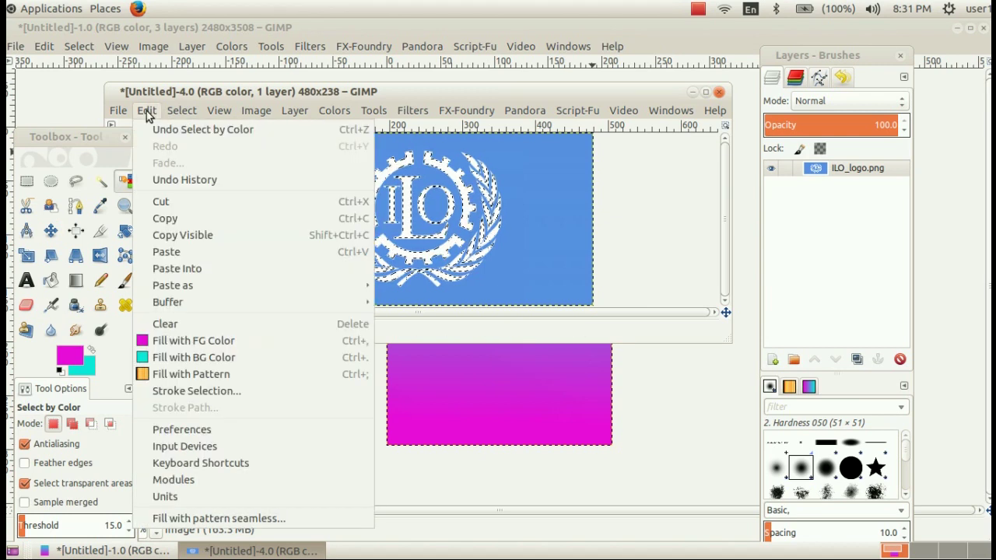
pyautogui.click(165, 218)
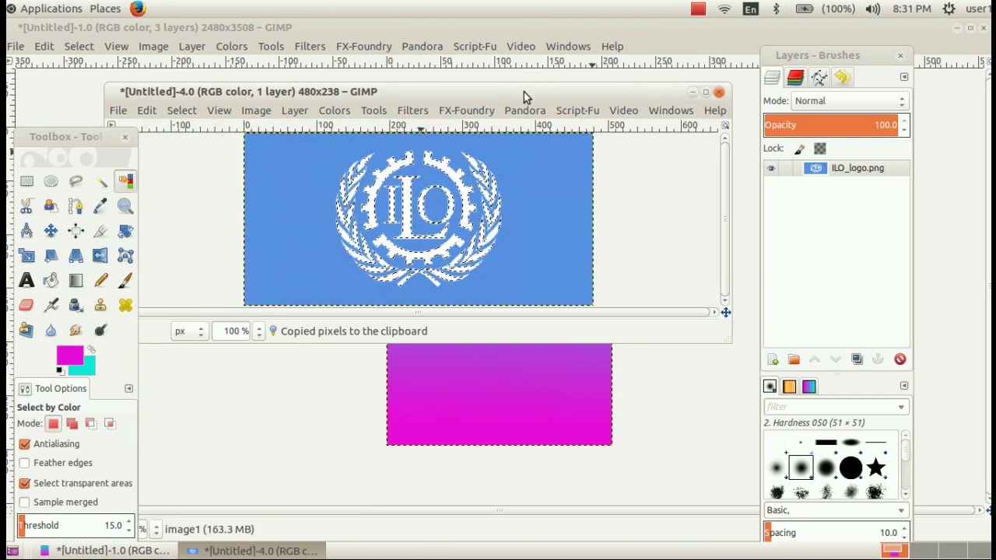
pyautogui.moveTo(523, 92); pyautogui.dragTo(540, 369)
# Paste the white logo into the poster, close the duplicate without saving, and begin scaling the logo.
pyautogui.click(44, 46)
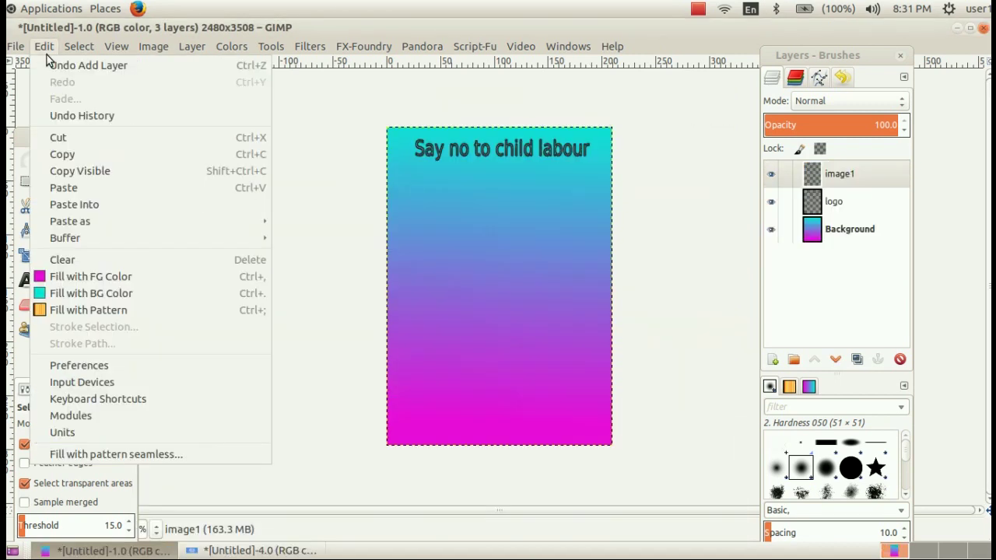
pyautogui.click(78, 187)
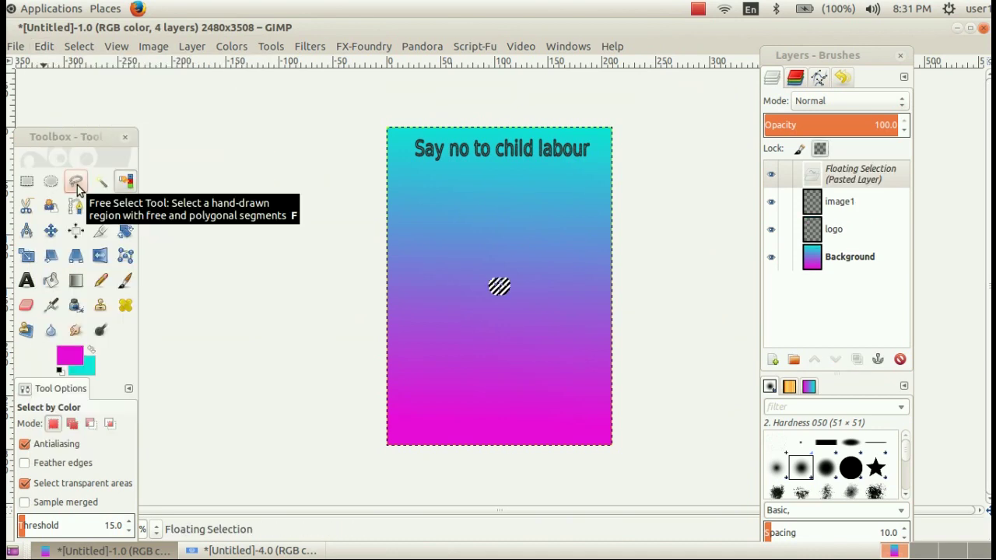
pyautogui.click(229, 553)
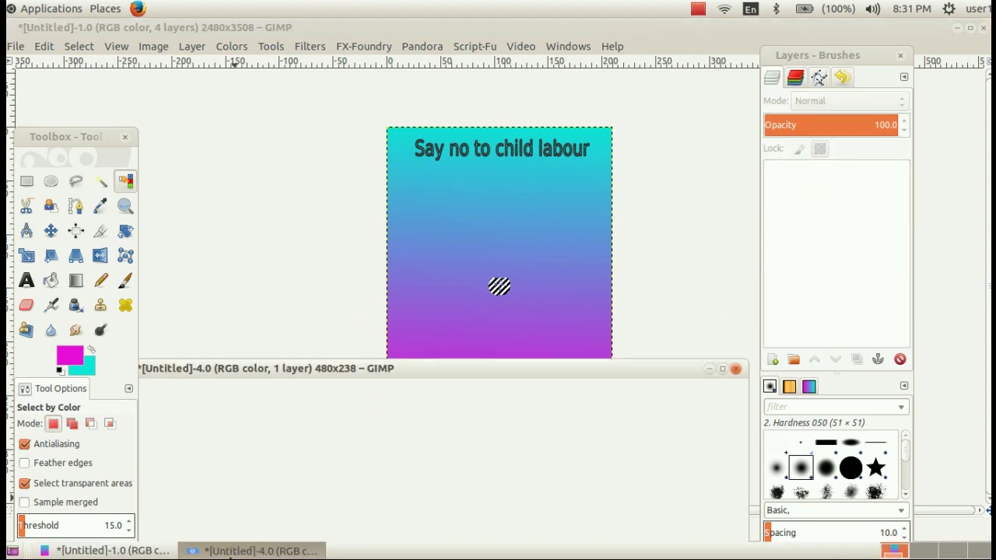
pyautogui.click(736, 370)
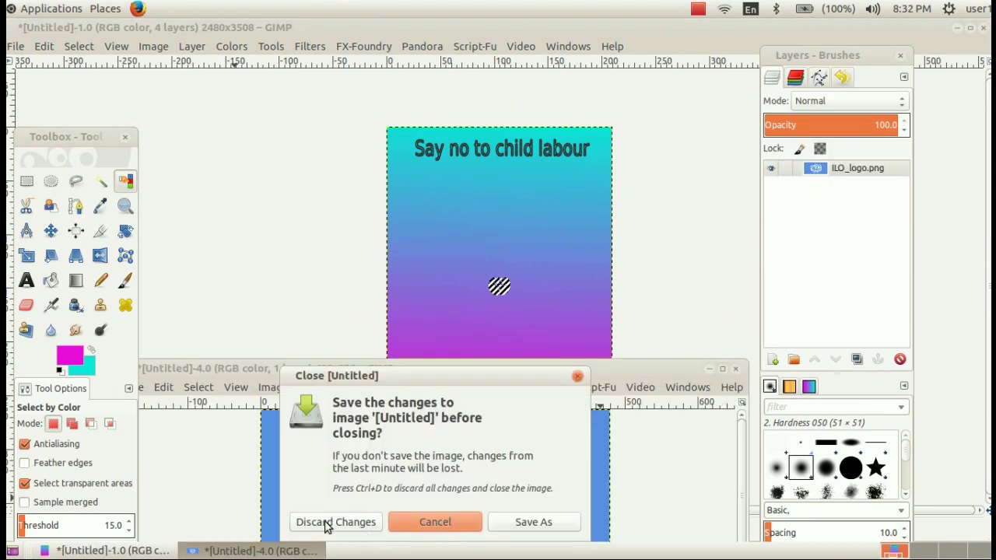
pyautogui.click(326, 525)
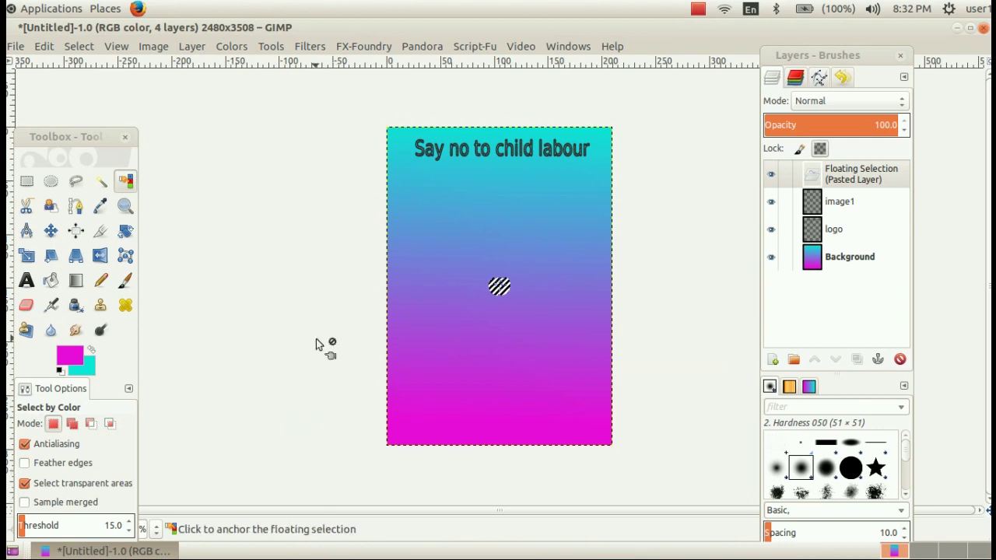
pyautogui.click(27, 258)
pyautogui.click(499, 287)
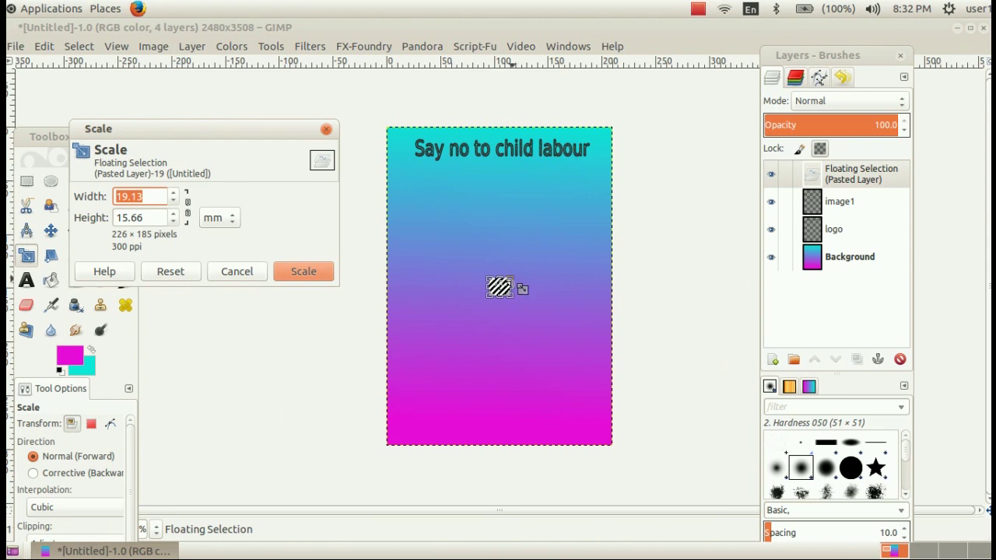
# Enlarge the pasted ILO logo, move it just below the slogan, and anchor it.
pyautogui.moveTo(499, 287); pyautogui.dragTo(465, 228)
pyautogui.click(300, 270)
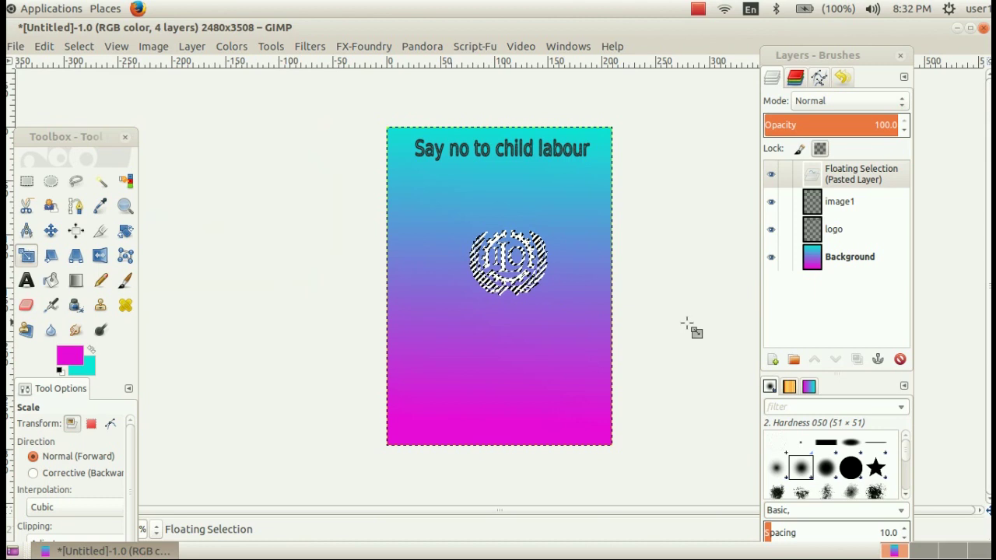
pyautogui.click(50, 231)
pyautogui.moveTo(508, 253)
pyautogui.mouseDown()
pyautogui.moveTo(495, 240)
pyautogui.moveTo(503, 211)
pyautogui.mouseUp()
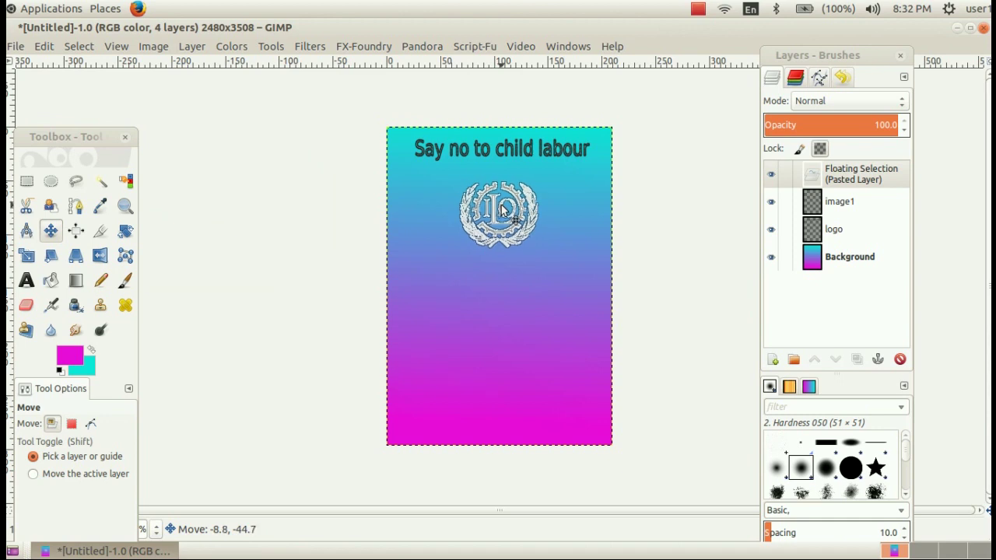
pyautogui.click(879, 360)
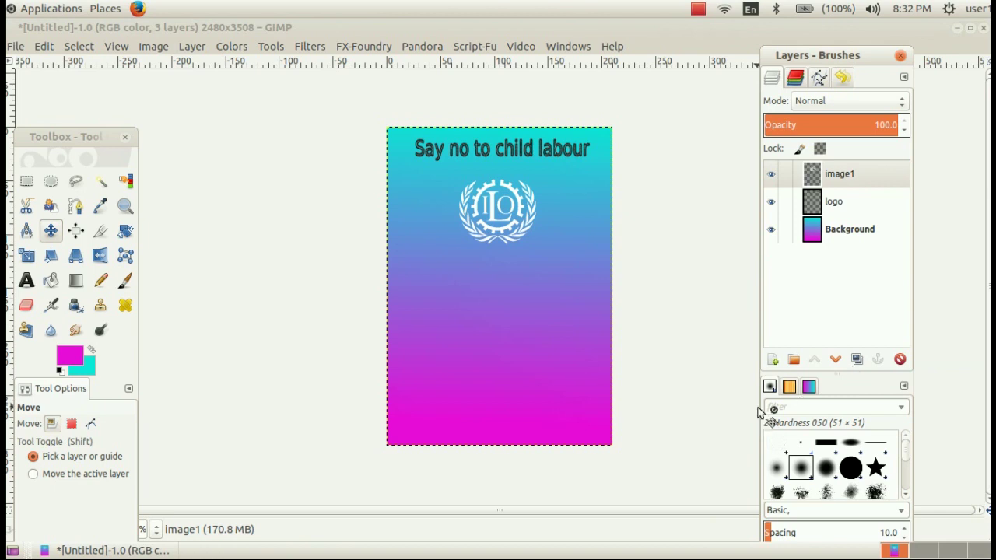
# Add a new transparent layer named image2 to the poster.
pyautogui.click(773, 361)
pyautogui.click(793, 305)
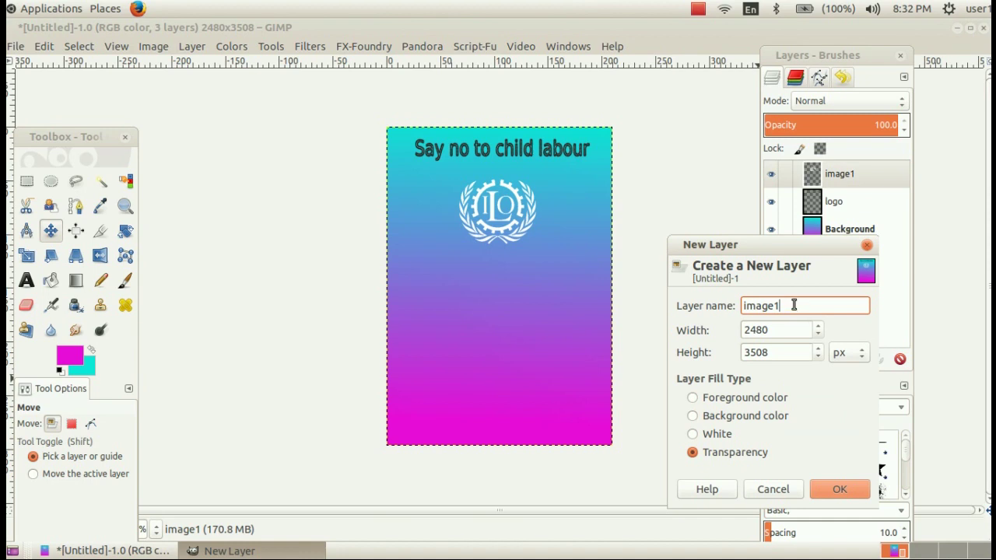
pyautogui.press('BackSpace')
pyautogui.write('2')
pyautogui.click(840, 489)
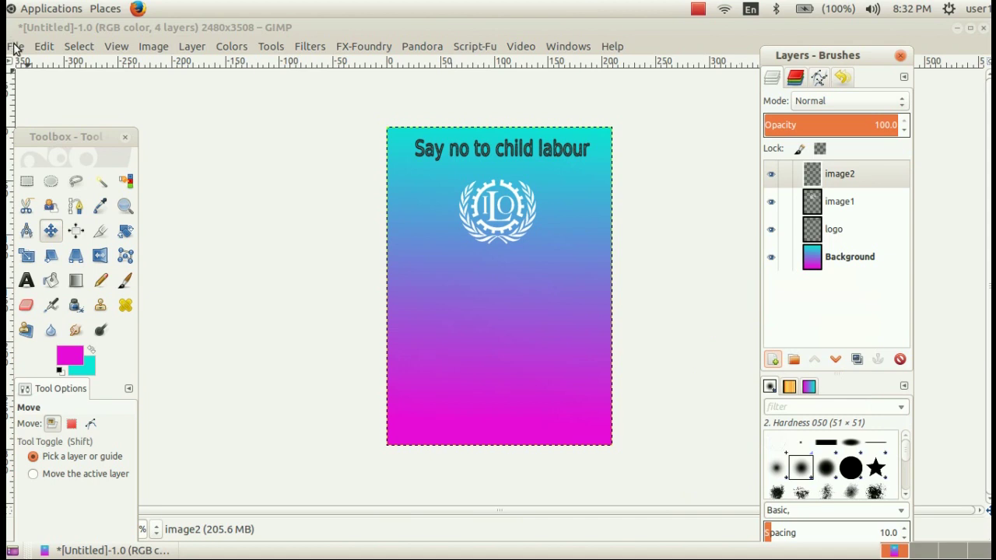
# Open Image_1.png from the images folder as a new image.
pyautogui.hotkey('ctrl', 'o')
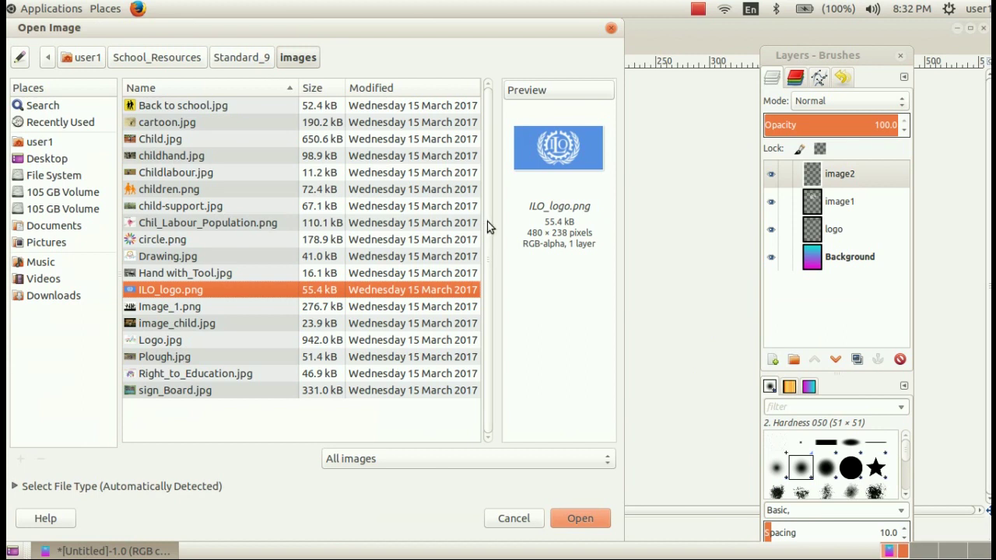
pyautogui.press('Down')
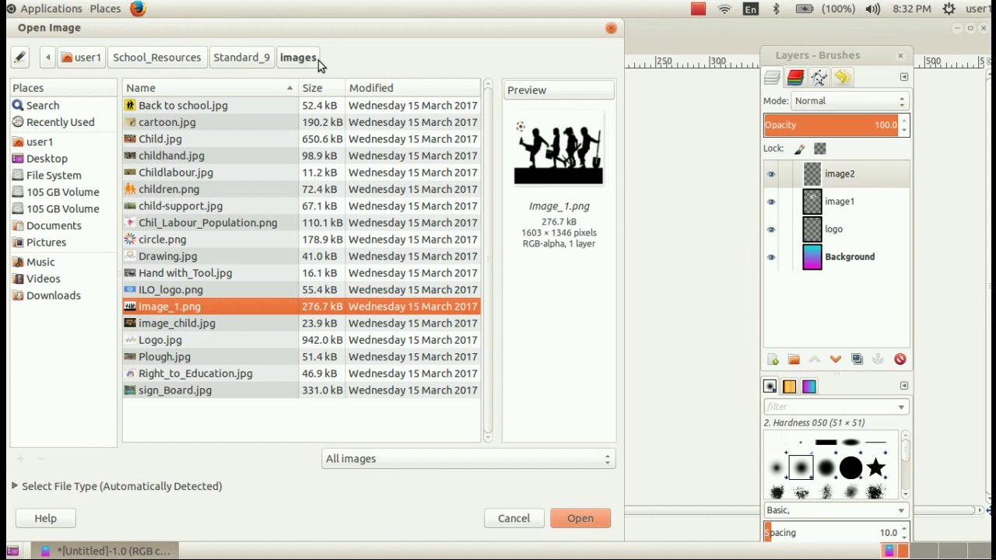
pyautogui.click(585, 524)
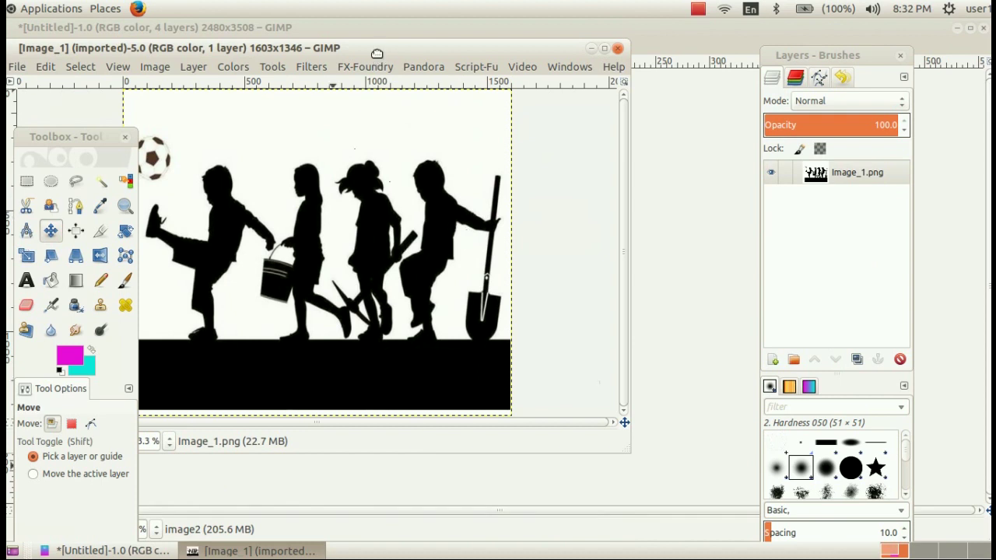
# Duplicate the Image_1 silhouette image and close the original window.
pyautogui.moveTo(376, 53); pyautogui.dragTo(563, 96)
pyautogui.hotkey('ctrl', 'd')
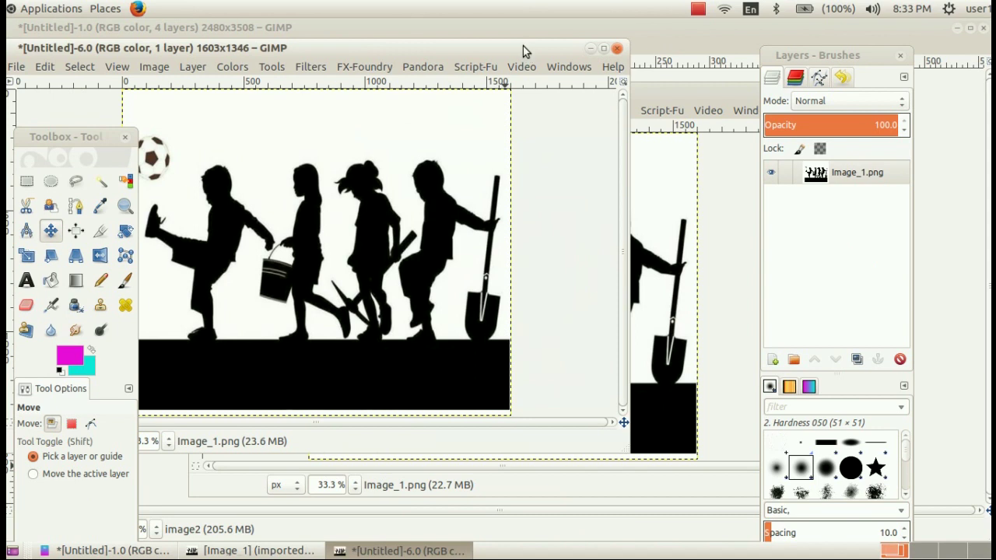
pyautogui.click(713, 87)
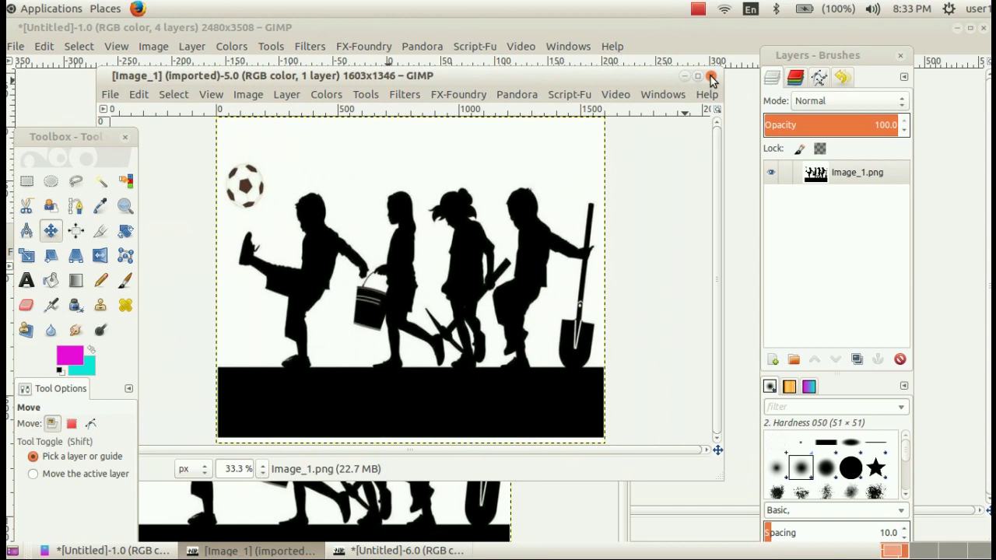
pyautogui.click(710, 77)
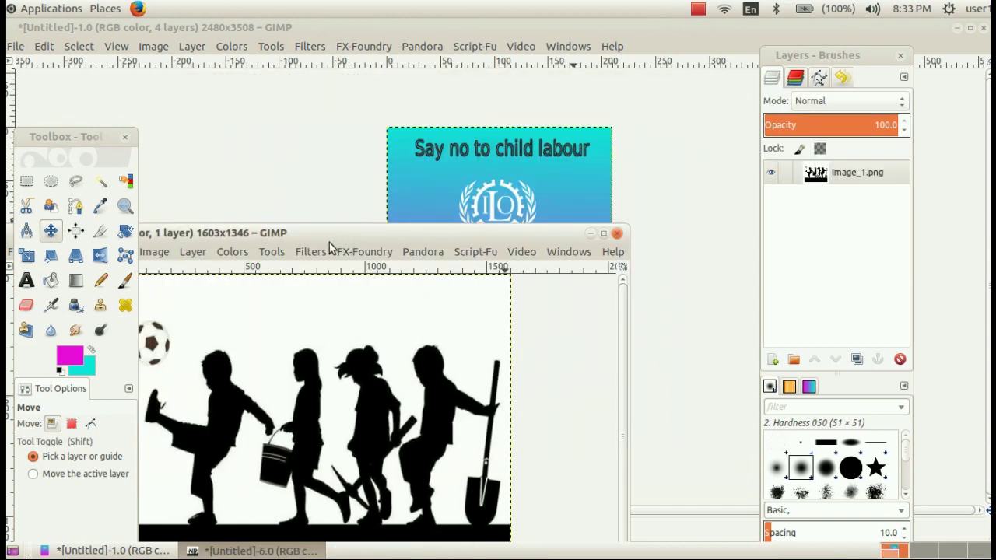
pyautogui.moveTo(329, 243); pyautogui.dragTo(439, 128)
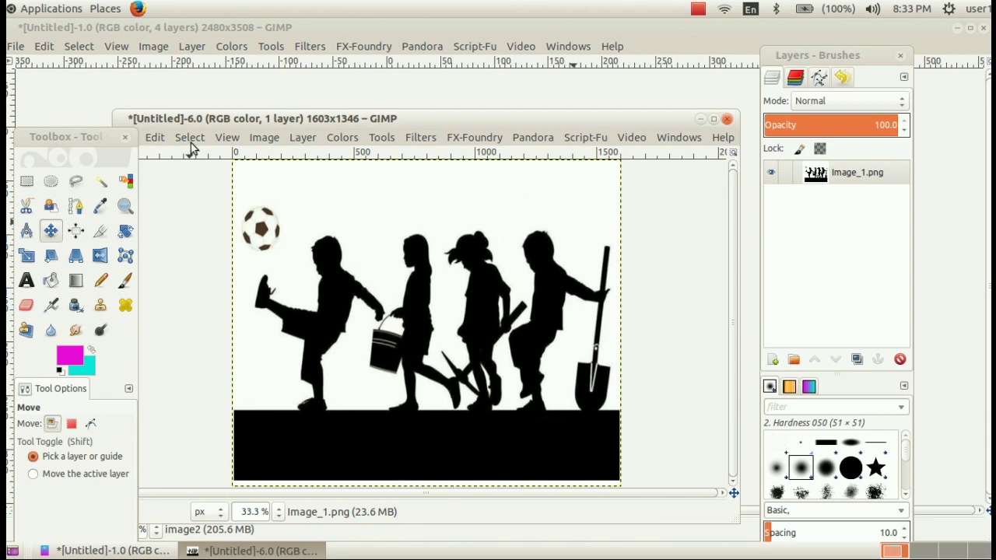
# Select the black silhouettes and ground by colour, copy them, and paste onto the poster.
pyautogui.hotkey('shift', 'o')
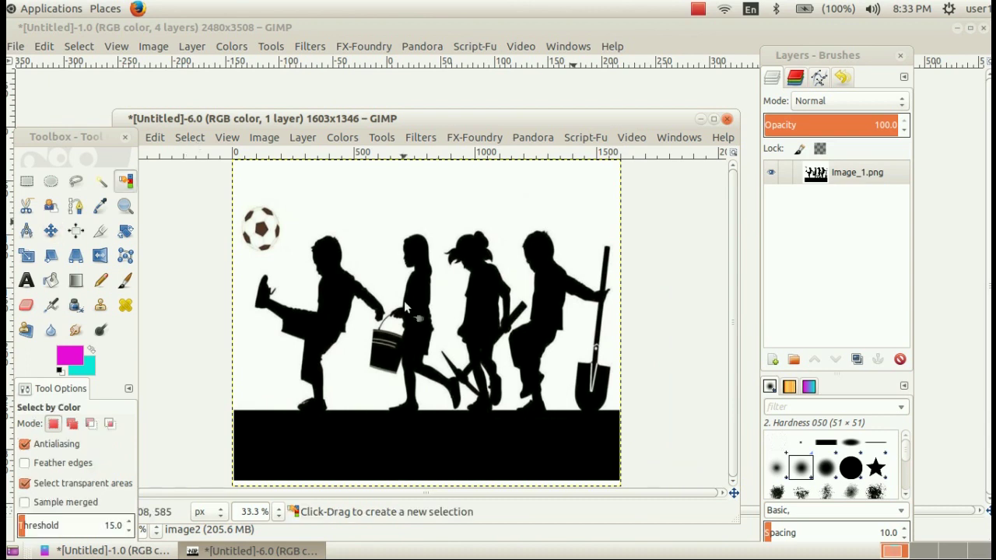
pyautogui.click(415, 290)
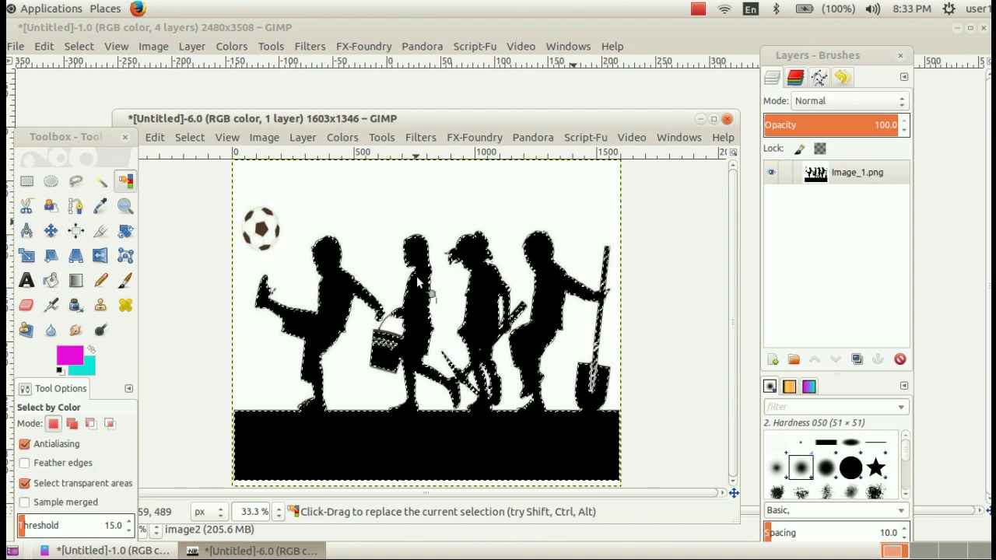
pyautogui.click(153, 136)
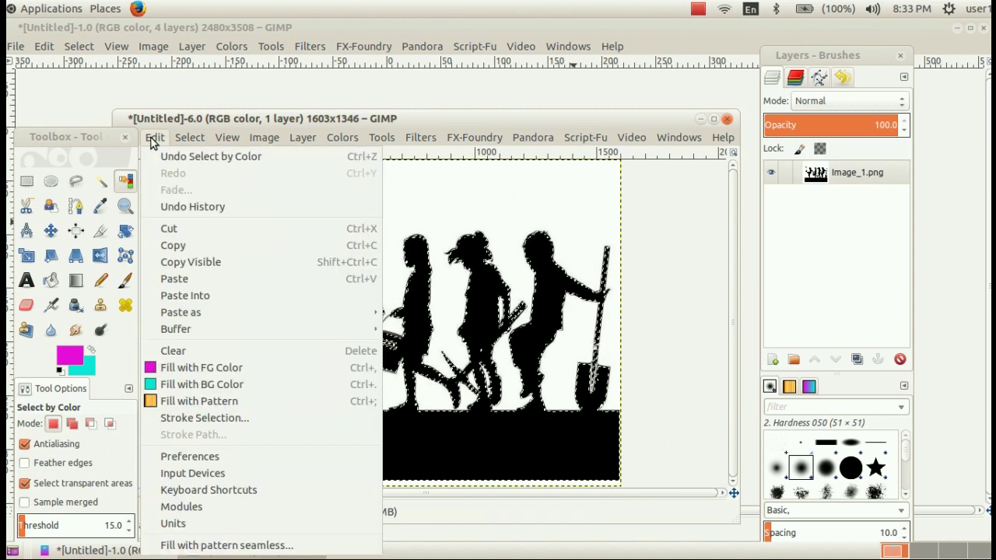
pyautogui.click(257, 248)
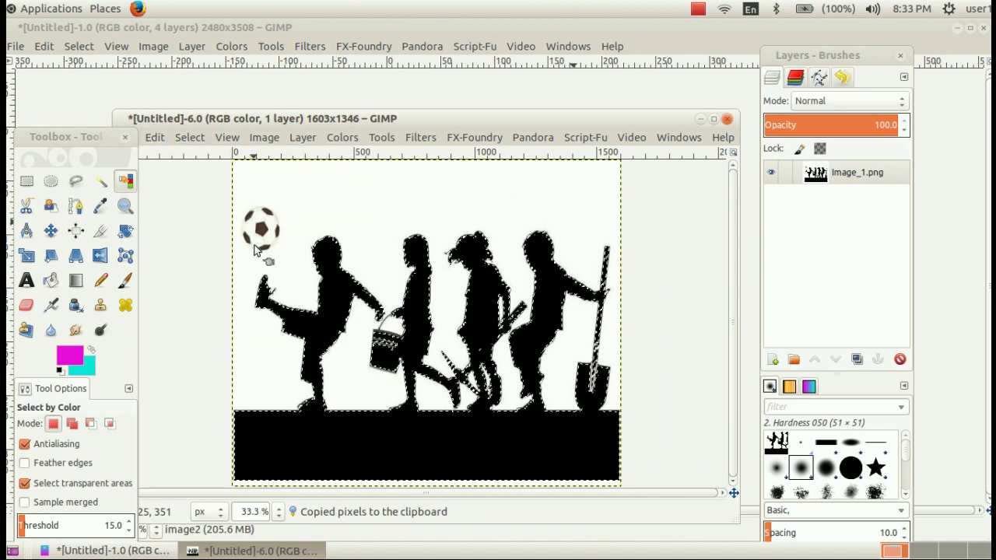
pyautogui.click(727, 120)
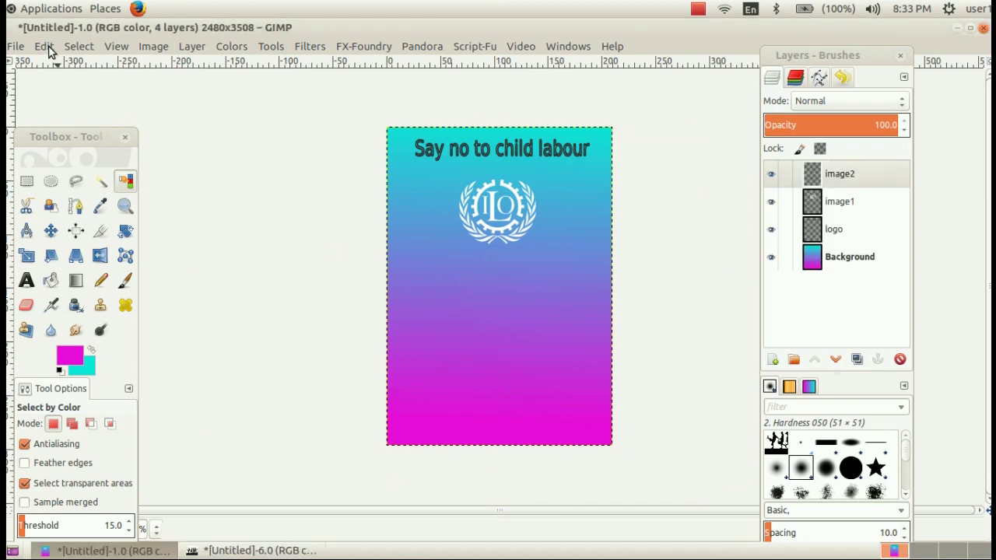
pyautogui.hotkey('ctrl', 'v')
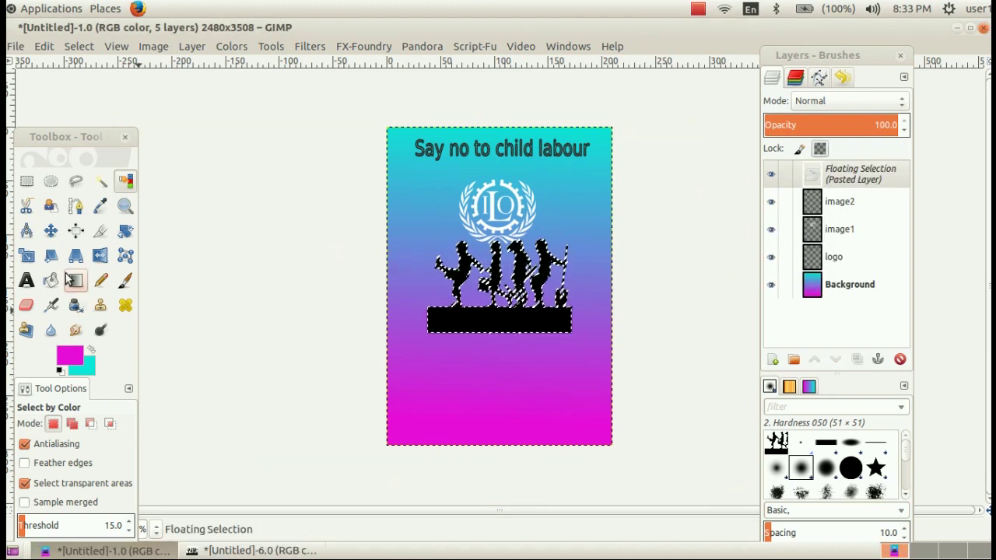
# Scale the pasted silhouettes wider and taller across the poster.
pyautogui.click(24, 262)
pyautogui.click(502, 321)
pyautogui.moveTo(573, 286); pyautogui.dragTo(615, 300)
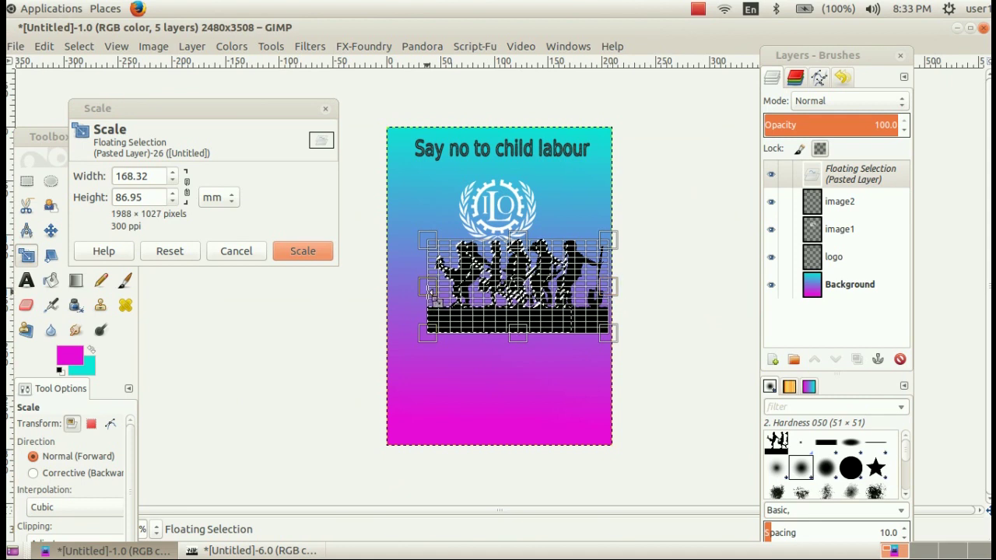
pyautogui.moveTo(431, 293); pyautogui.dragTo(399, 293)
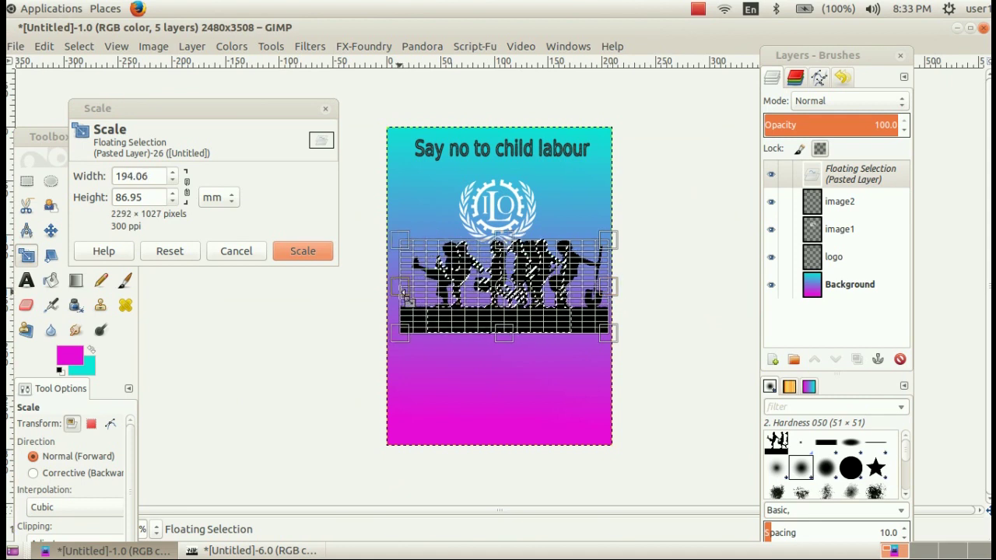
pyautogui.moveTo(506, 335); pyautogui.dragTo(504, 361)
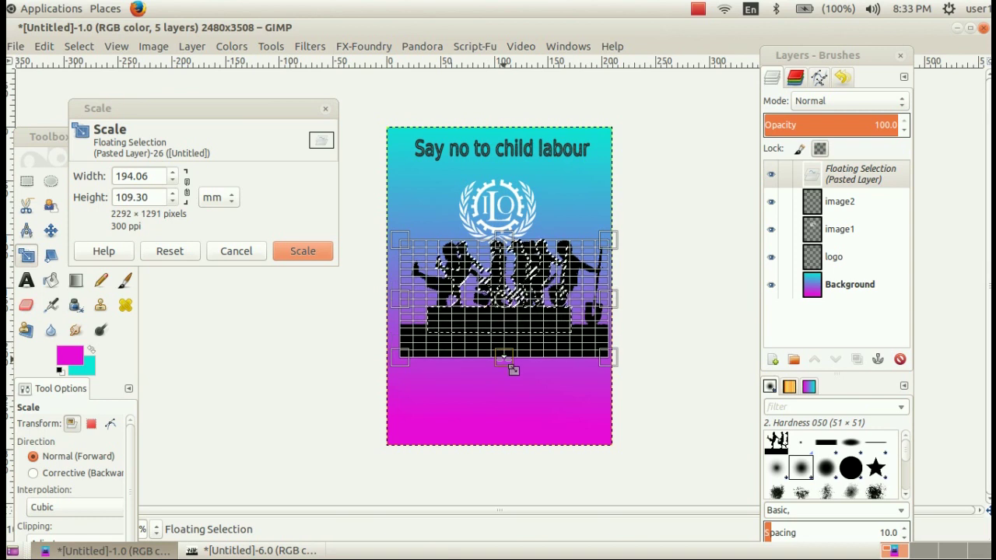
pyautogui.click(301, 252)
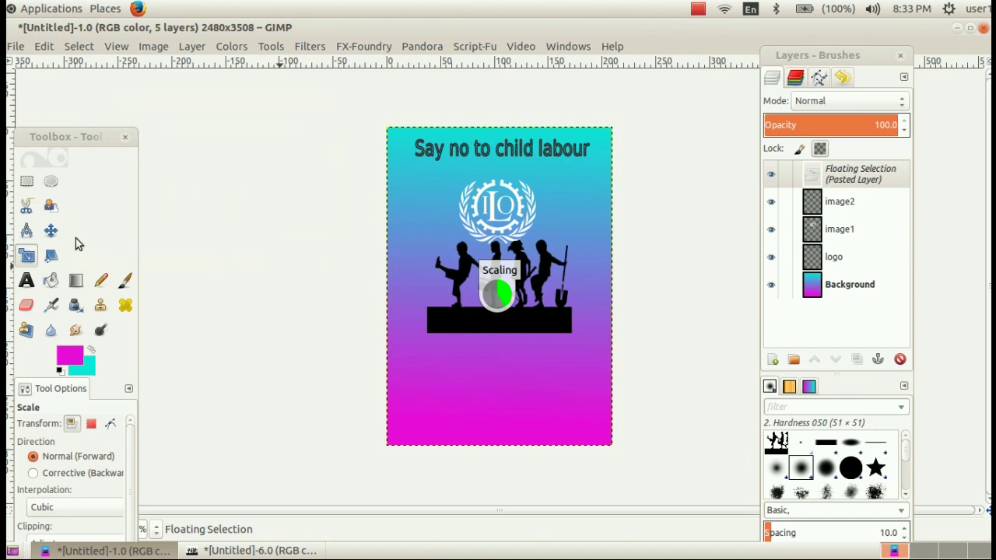
# Move the silhouettes to the poster's bottom edge and anchor them into image2.
pyautogui.click(51, 230)
pyautogui.moveTo(496, 299)
pyautogui.mouseDown()
pyautogui.moveTo(486, 347)
pyautogui.moveTo(498, 378)
pyautogui.mouseUp()
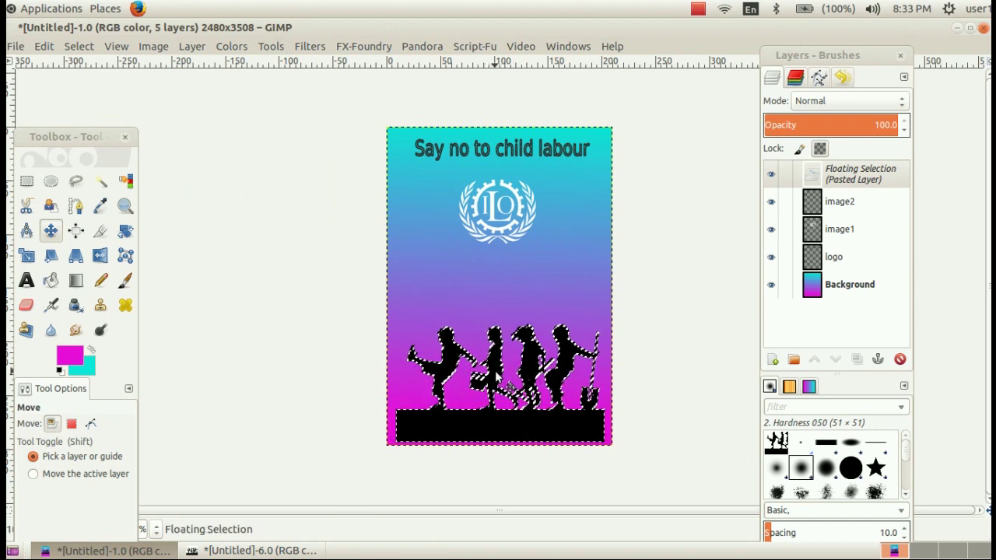
pyautogui.click(877, 361)
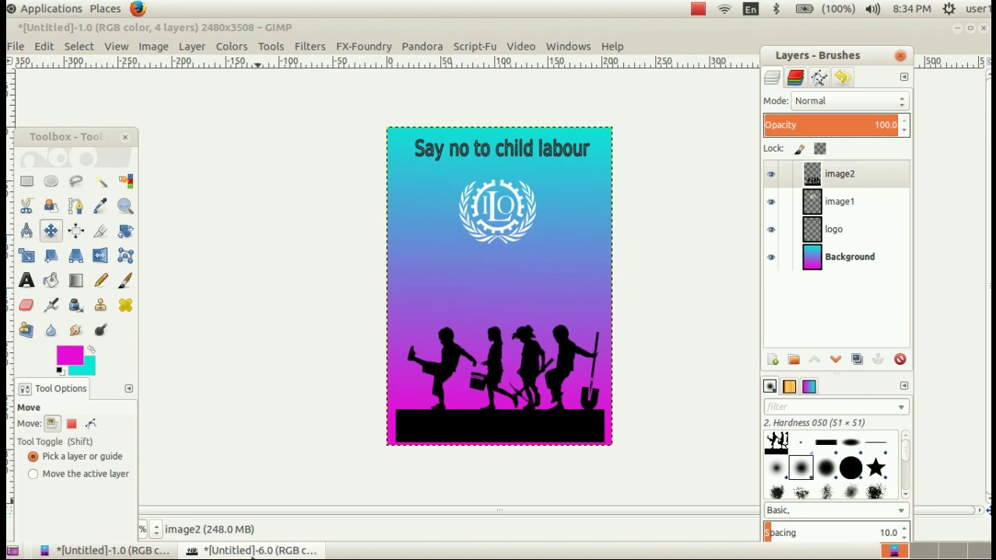
pyautogui.click(253, 551)
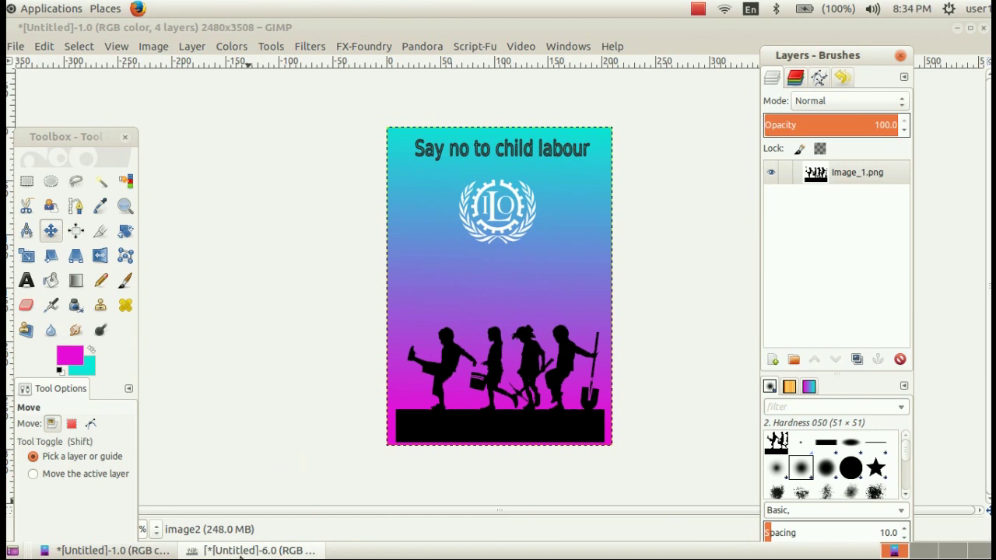
pyautogui.click(239, 551)
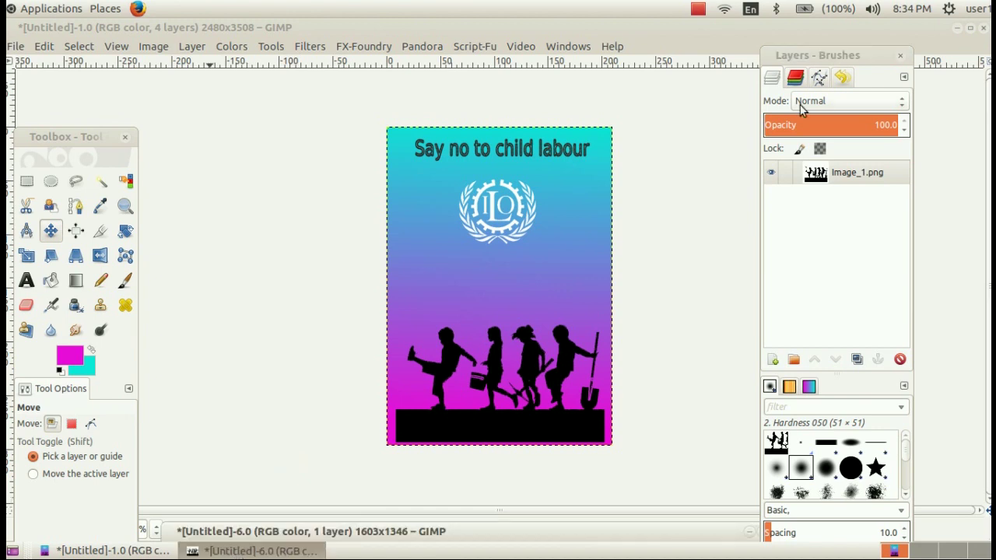
# Trace a path around the football in the silhouette source image.
pyautogui.click(957, 29)
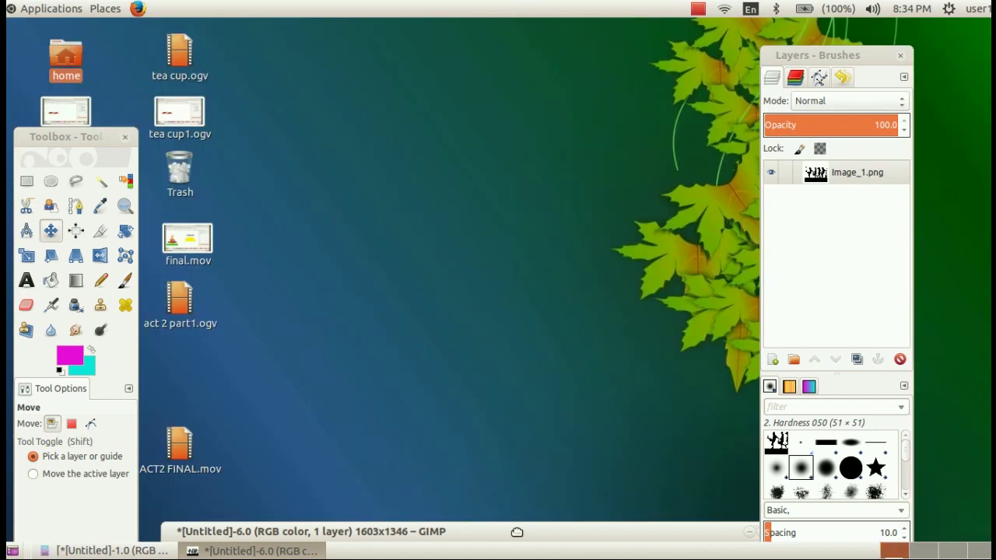
pyautogui.doubleClick(516, 532)
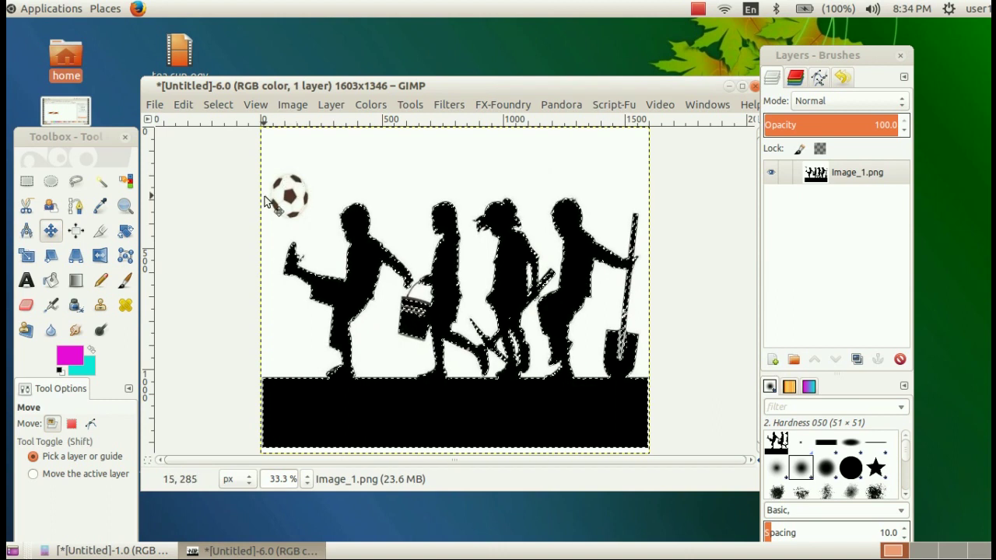
pyautogui.click(73, 207)
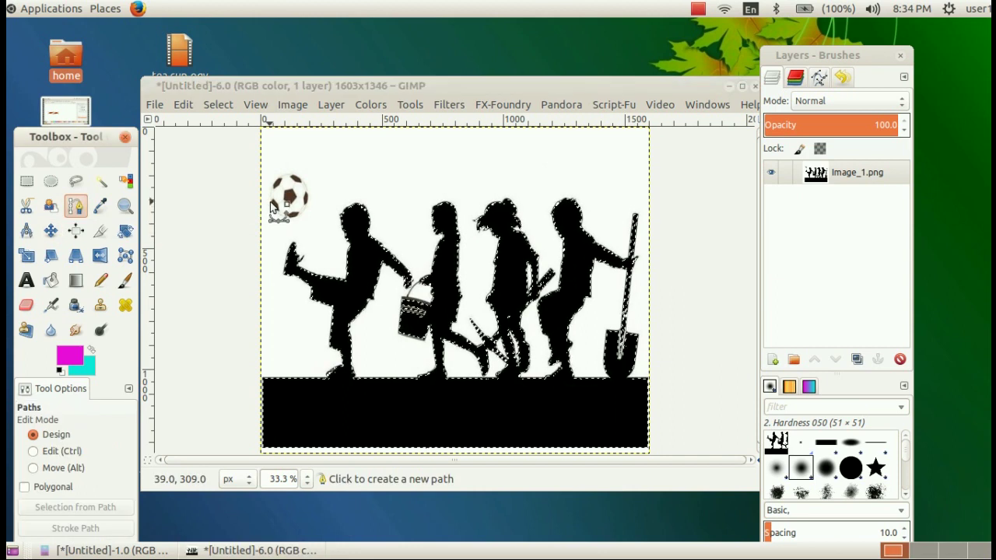
pyautogui.click(271, 204)
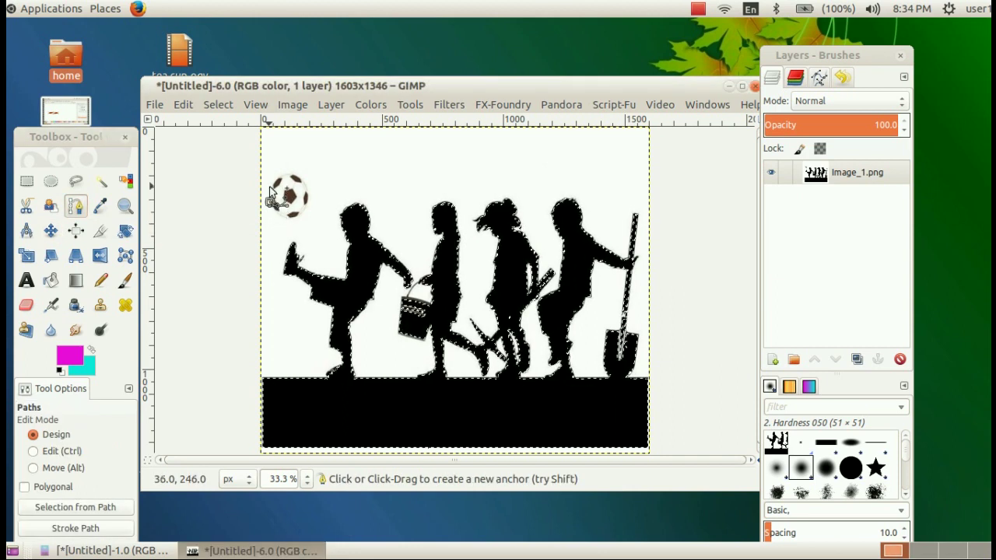
pyautogui.moveTo(272, 193)
pyautogui.mouseDown()
pyautogui.moveTo(271, 182)
pyautogui.moveTo(300, 177)
pyautogui.moveTo(303, 214)
pyautogui.mouseUp()
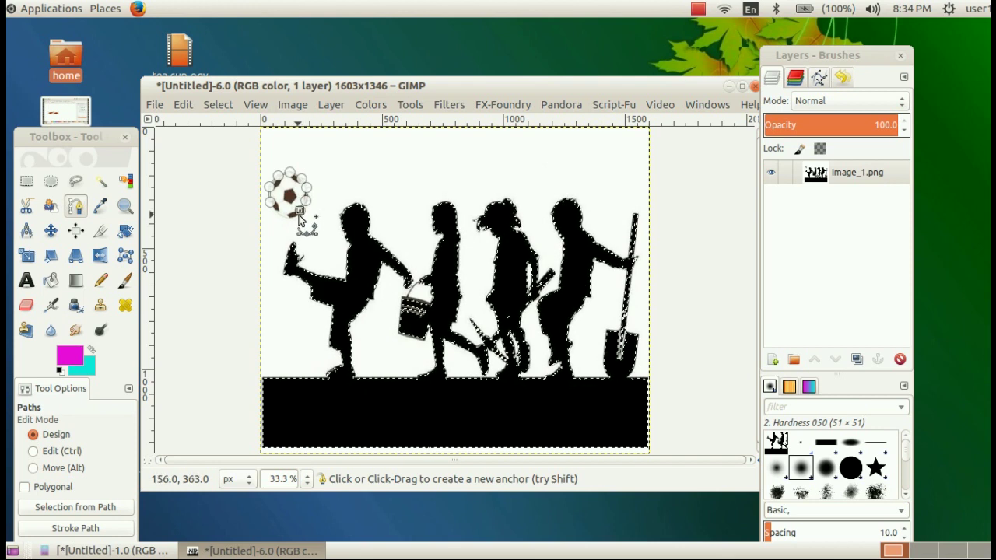
pyautogui.click(291, 219)
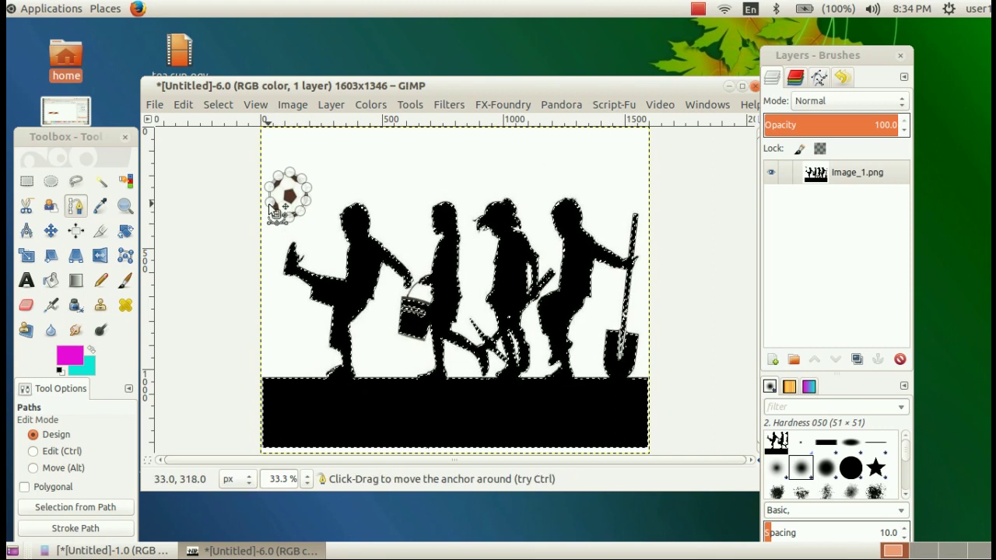
pyautogui.press('ctrl')
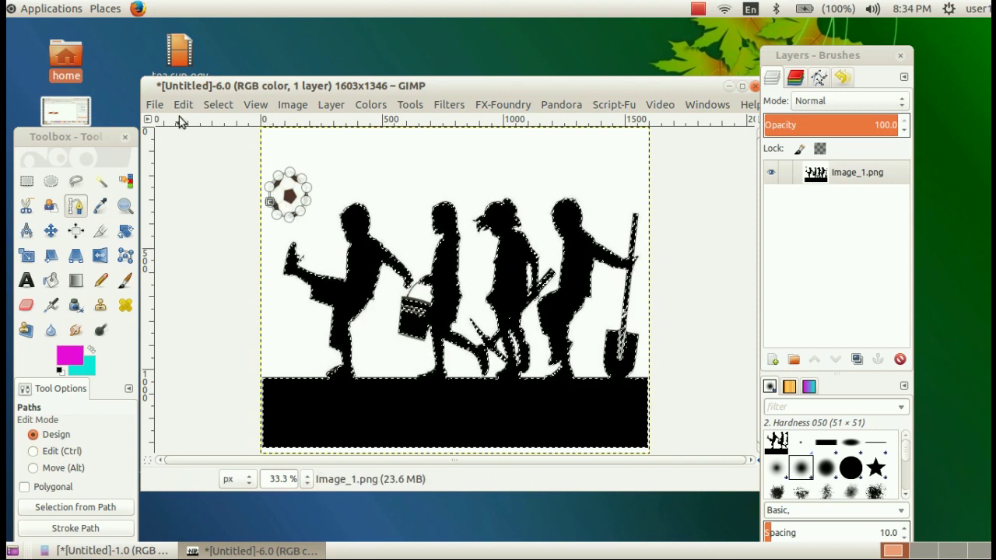
# Turn the football path into a selection, copy it, and minimise windows to the desktop.
pyautogui.click(217, 106)
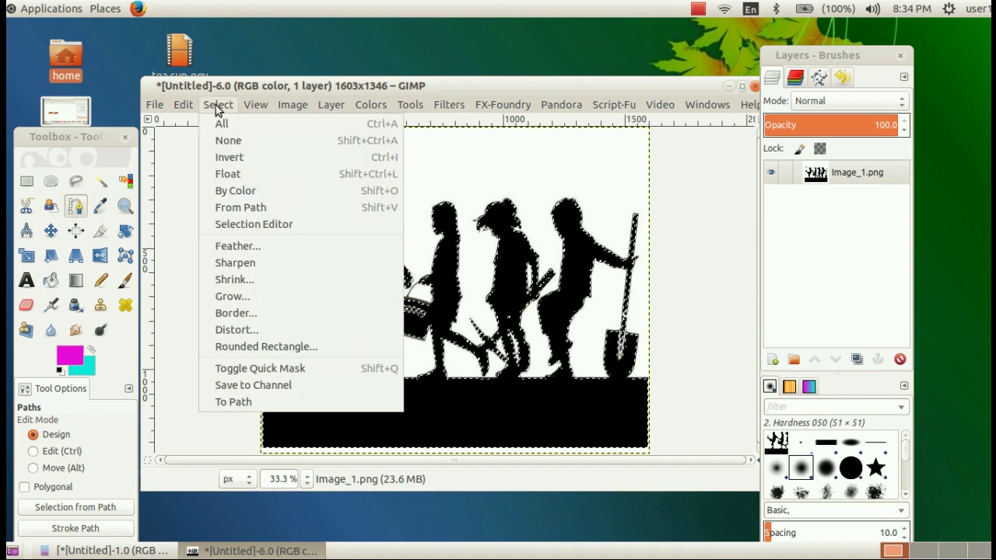
pyautogui.click(236, 206)
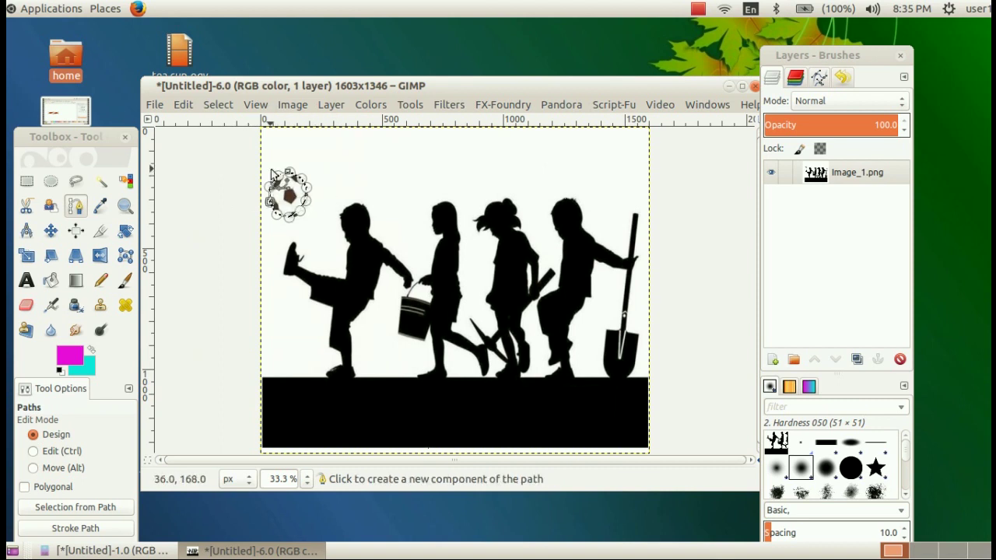
pyautogui.click(183, 104)
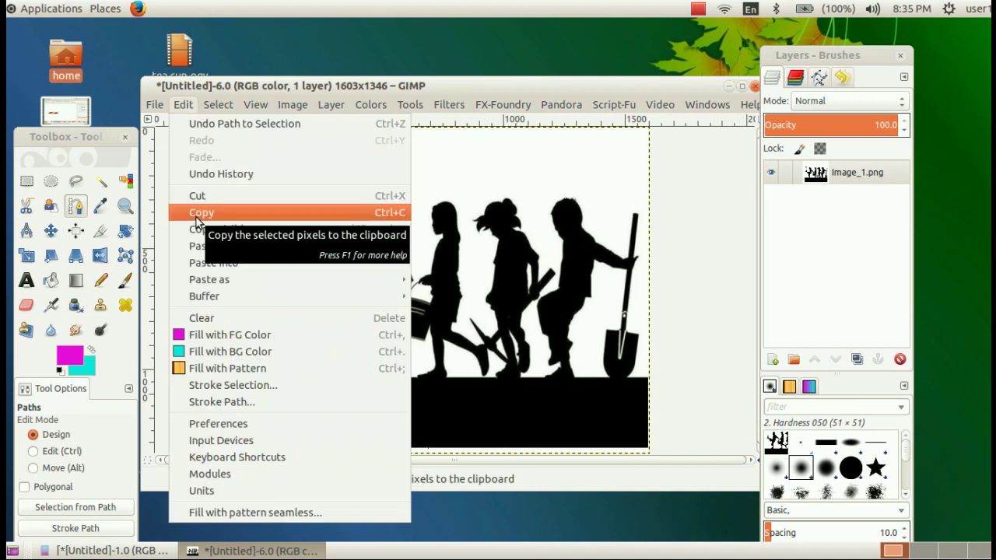
pyautogui.click(196, 217)
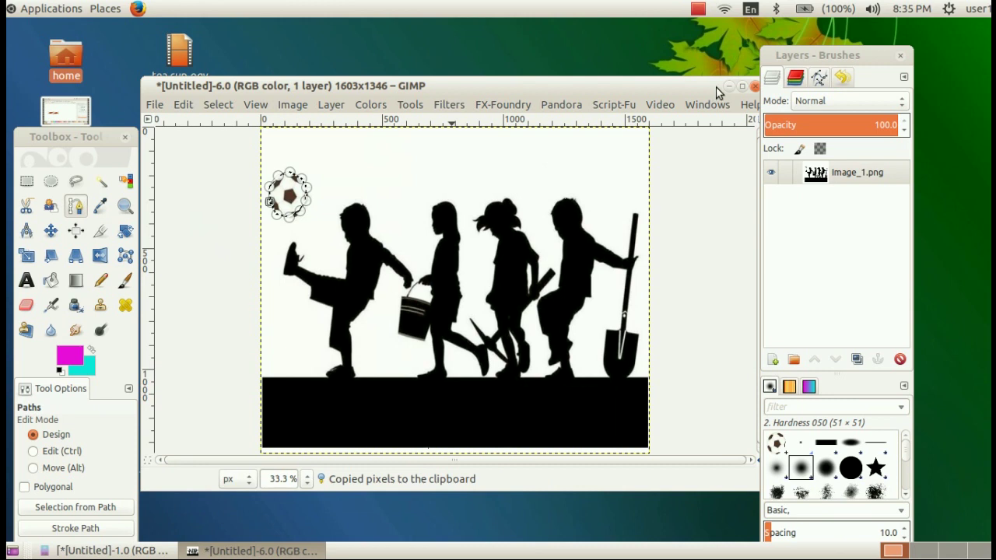
pyautogui.click(728, 87)
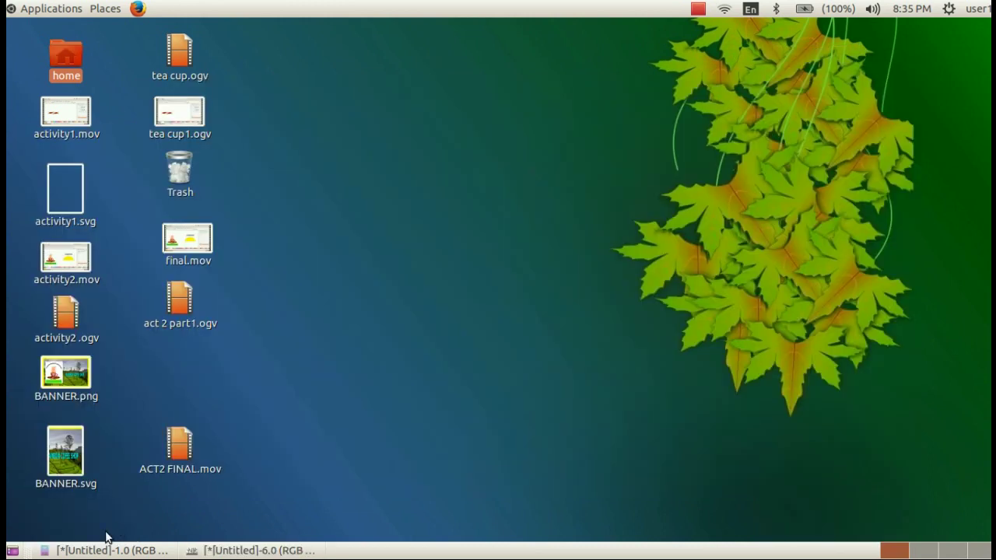
# Paste the football into the poster and scale it larger.
pyautogui.click(104, 550)
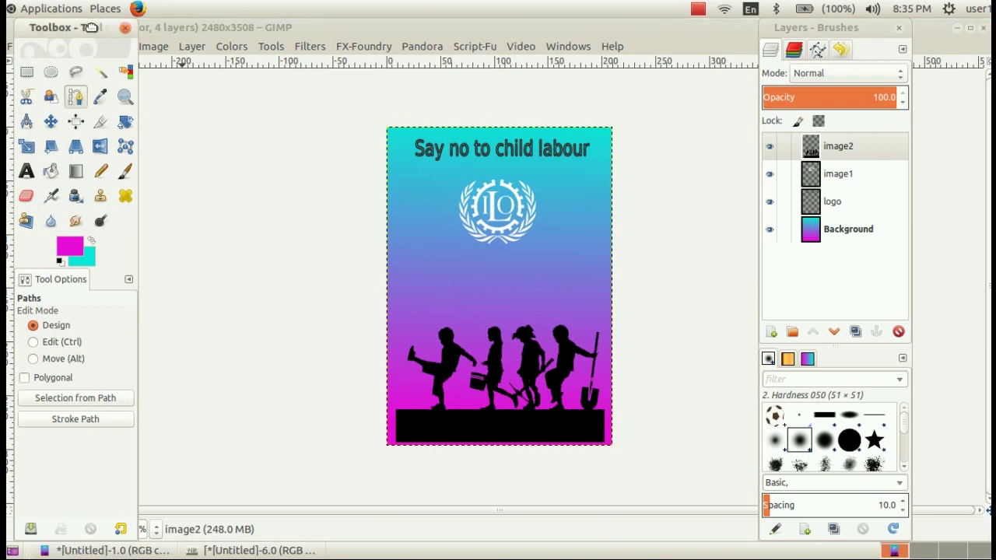
pyautogui.moveTo(92, 30); pyautogui.dragTo(80, 140)
pyautogui.hotkey('ctrl', 'v')
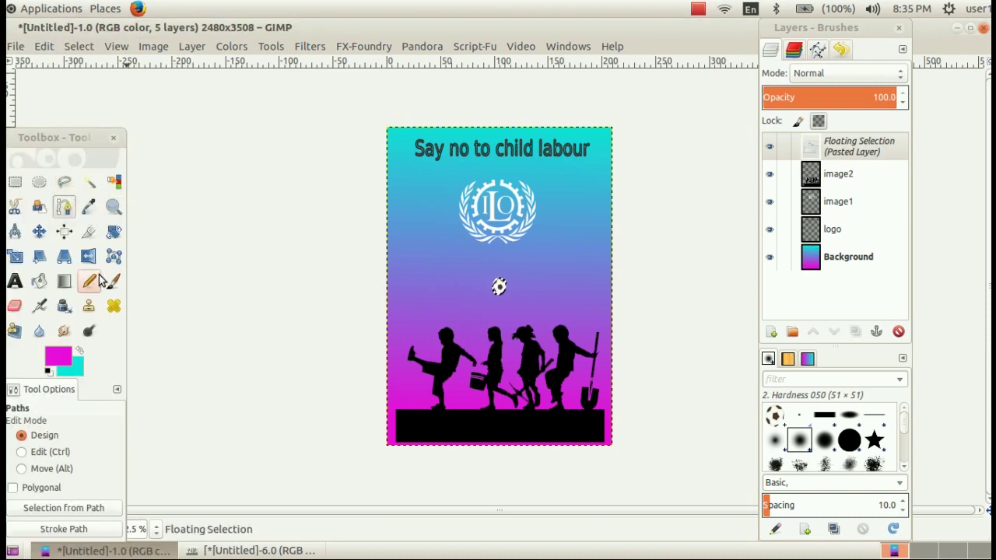
pyautogui.click(16, 256)
pyautogui.click(500, 286)
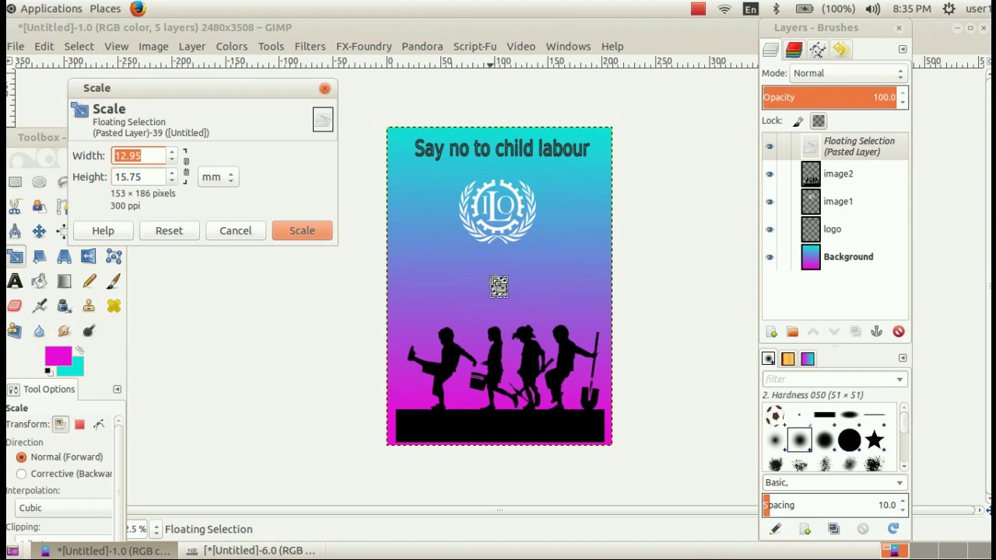
pyautogui.click(499, 286)
pyautogui.moveTo(499, 286); pyautogui.dragTo(498, 294)
pyautogui.click(308, 232)
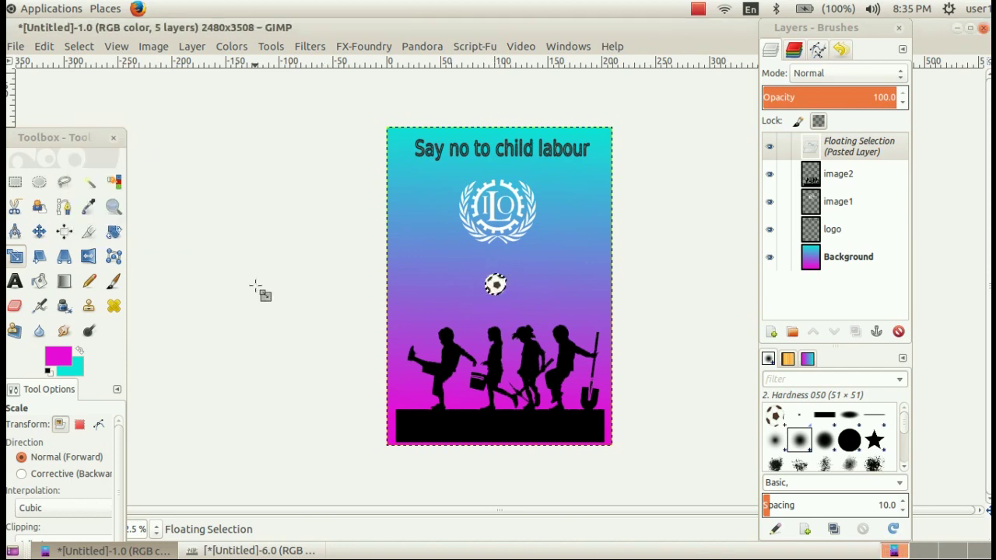
# Place the football beside the kicking child's raised foot and anchor it into image2.
pyautogui.click(39, 231)
pyautogui.moveTo(499, 288); pyautogui.dragTo(408, 326)
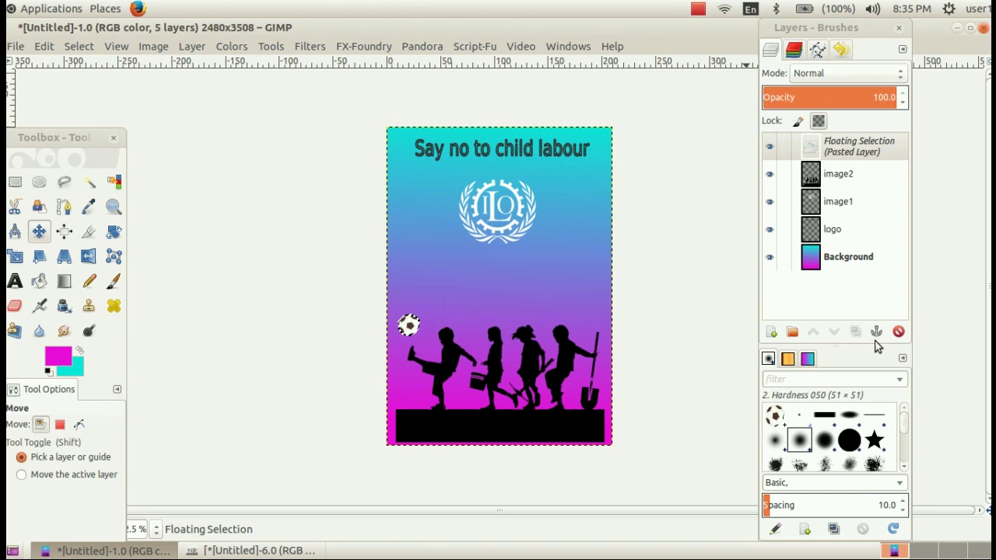
pyautogui.click(877, 334)
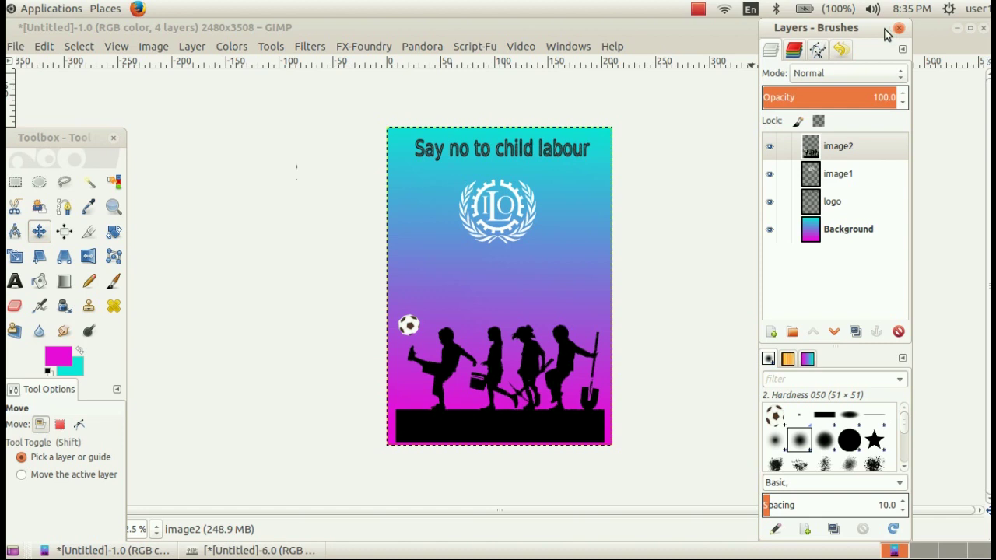
pyautogui.moveTo(883, 33); pyautogui.dragTo(928, 107)
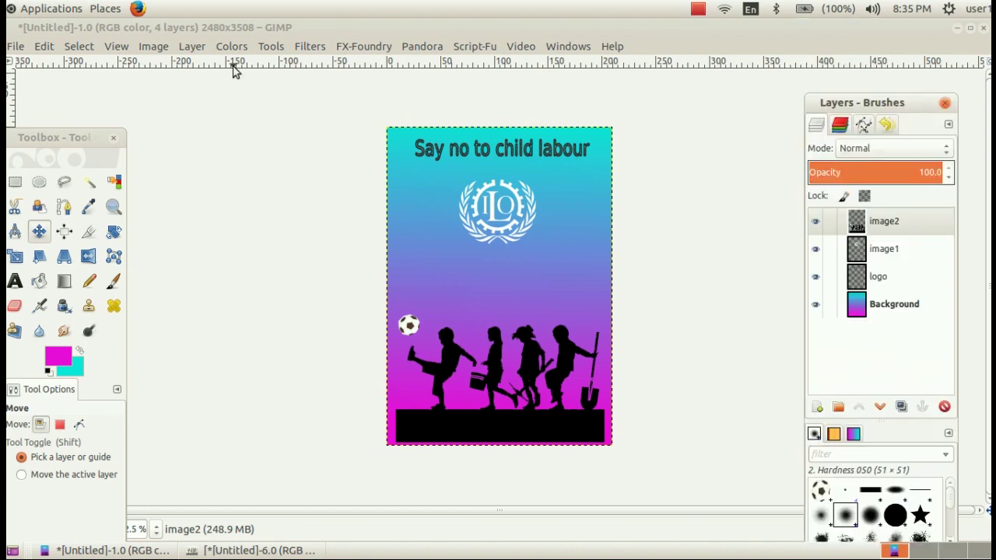
# Save the poster to the Desktop under the name poster.xcf.
pyautogui.click(17, 47)
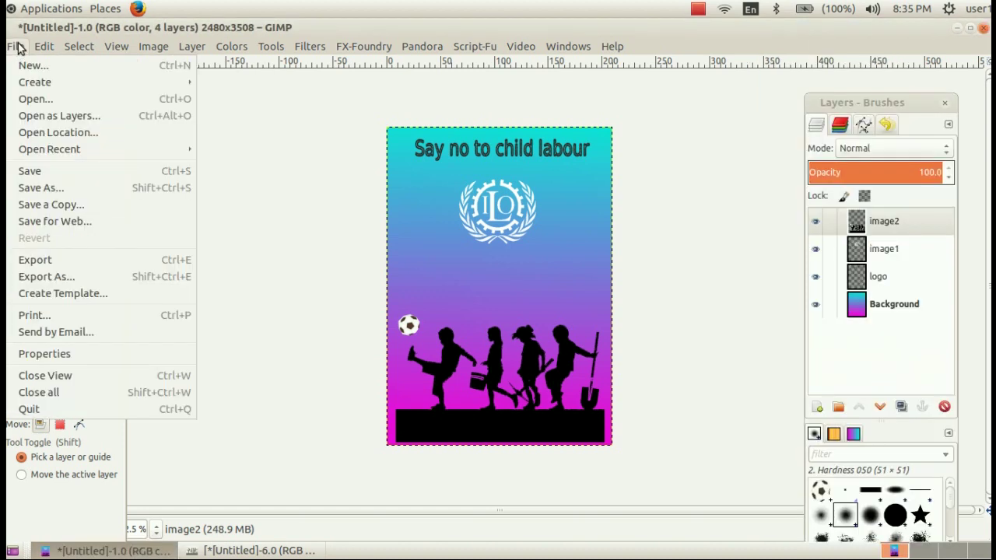
pyautogui.click(50, 174)
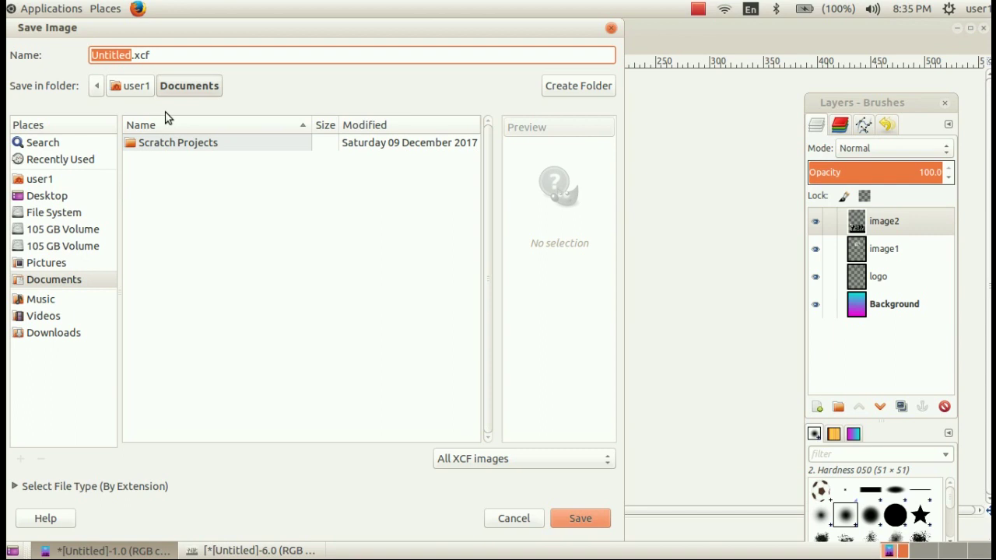
pyautogui.click(49, 199)
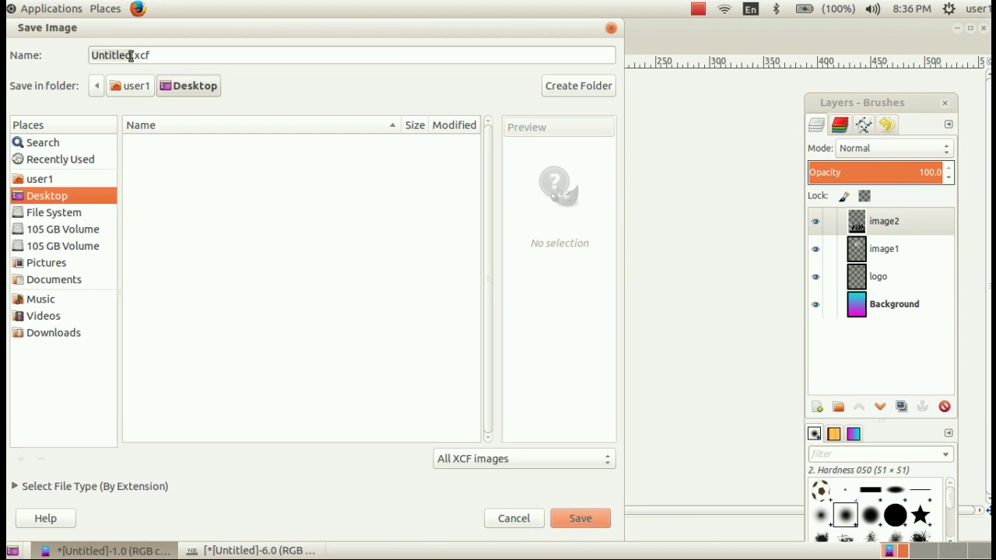
pyautogui.click(131, 56)
pyautogui.press('BackSpace')
pyautogui.press('BackSpace')
pyautogui.press('BackSpace')
pyautogui.press('BackSpace')
pyautogui.press('BackSpace')
pyautogui.press('BackSpace')
pyautogui.press('BackSpace')
pyautogui.press('BackSpace')
pyautogui.press('BackSpace')
pyautogui.write('poster')
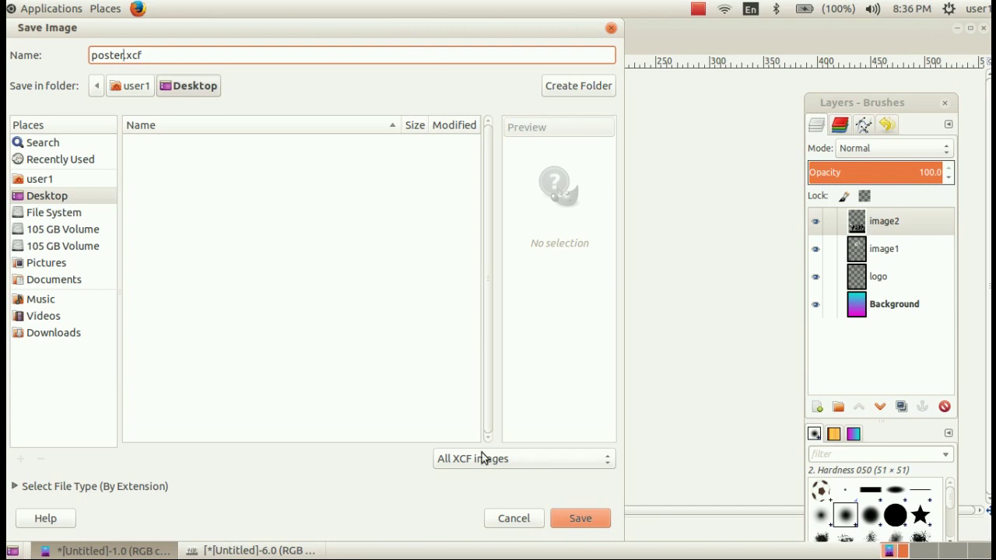
pyautogui.click(557, 515)
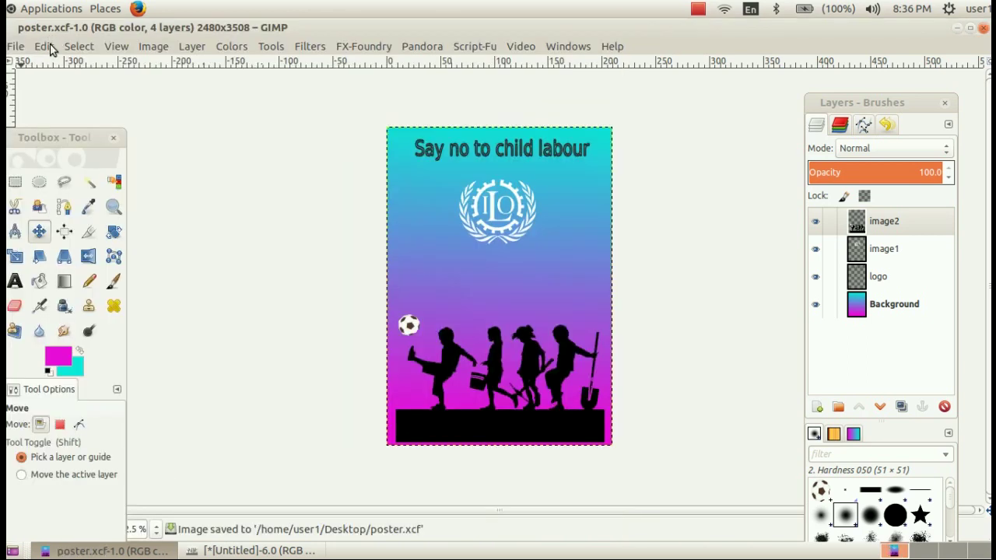
pyautogui.click(16, 46)
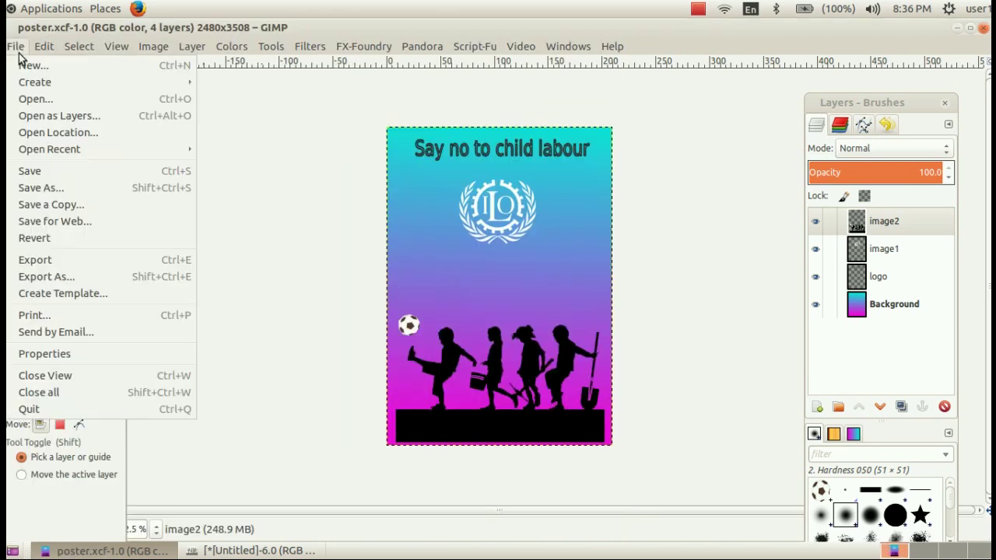
# Export poster.jpg to the Desktop with JPEG image file type at quality 90.
pyautogui.click(37, 261)
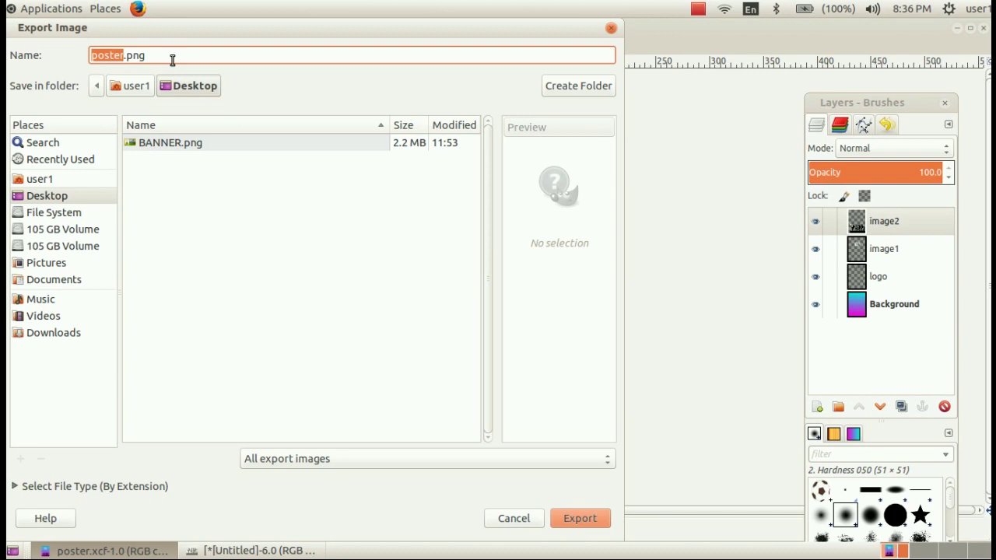
pyautogui.click(98, 491)
pyautogui.click(58, 488)
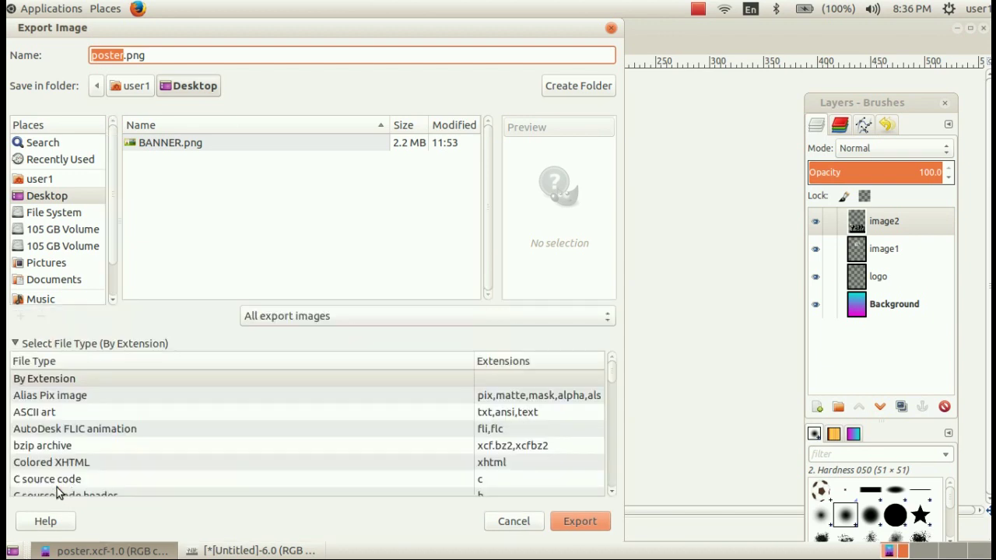
pyautogui.moveTo(610, 375); pyautogui.dragTo(599, 423)
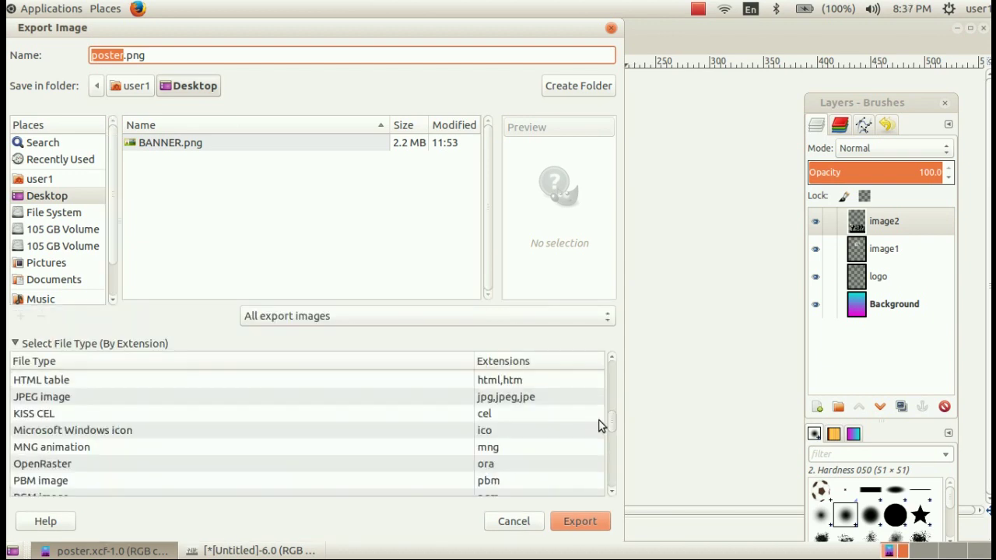
pyautogui.click(519, 398)
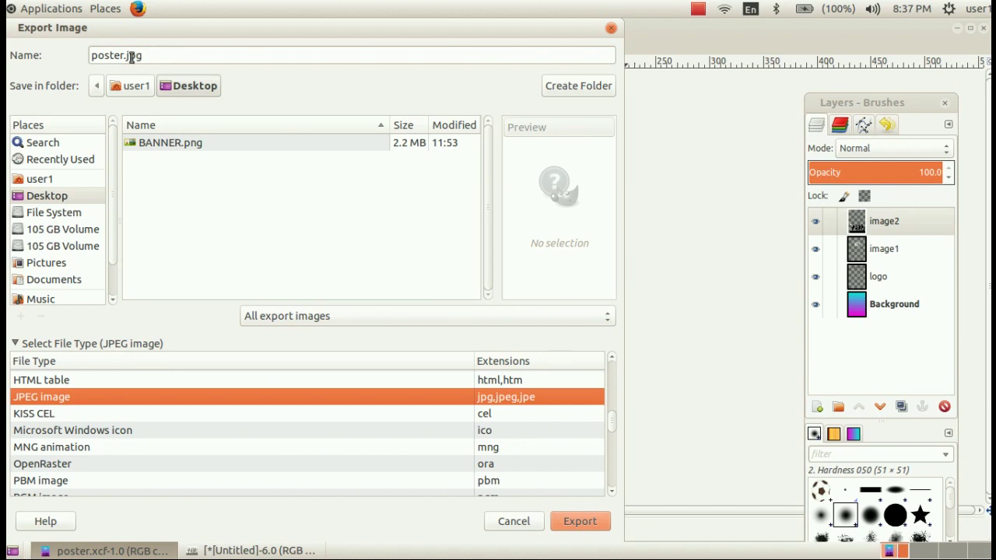
pyautogui.press('Return')
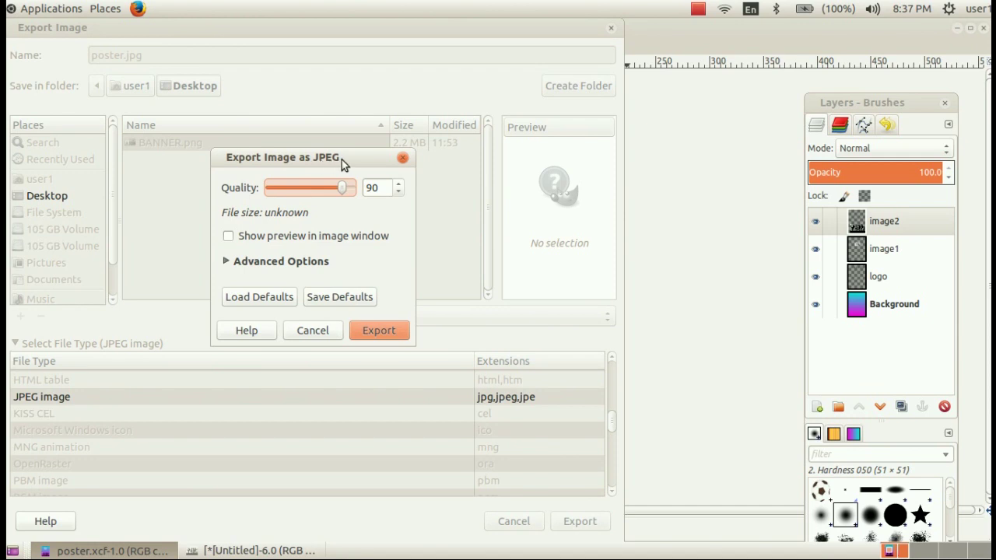
pyautogui.click(401, 330)
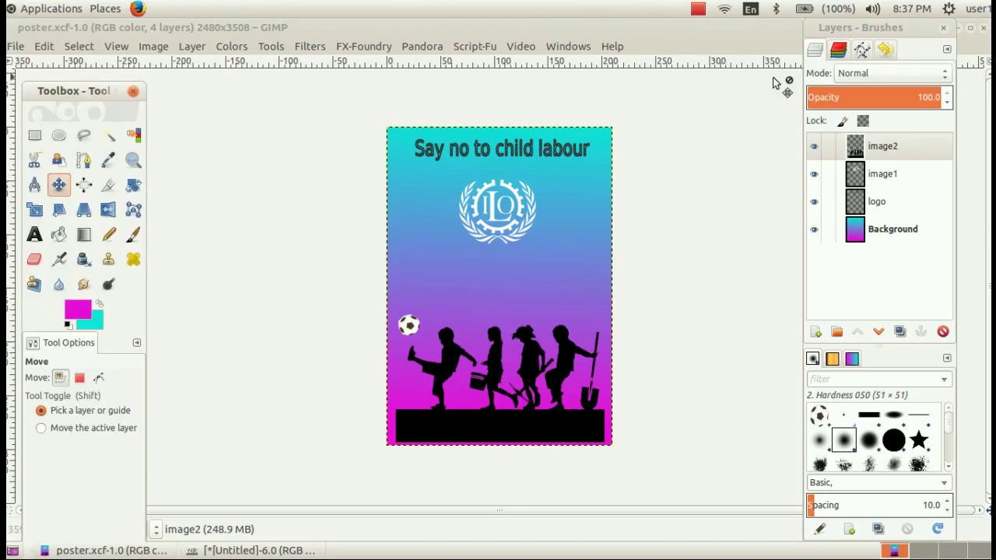
pyautogui.moveTo(891, 29); pyautogui.dragTo(879, 101)
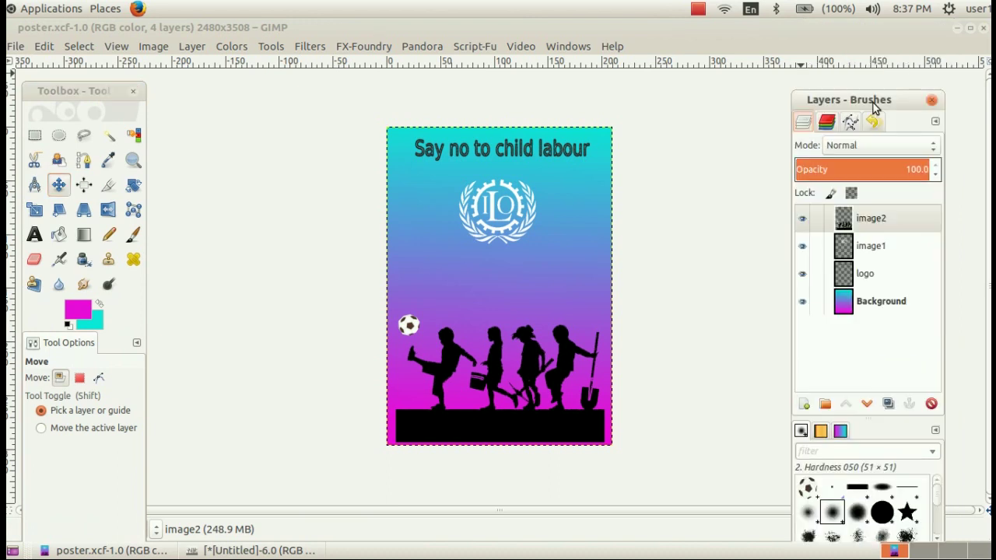